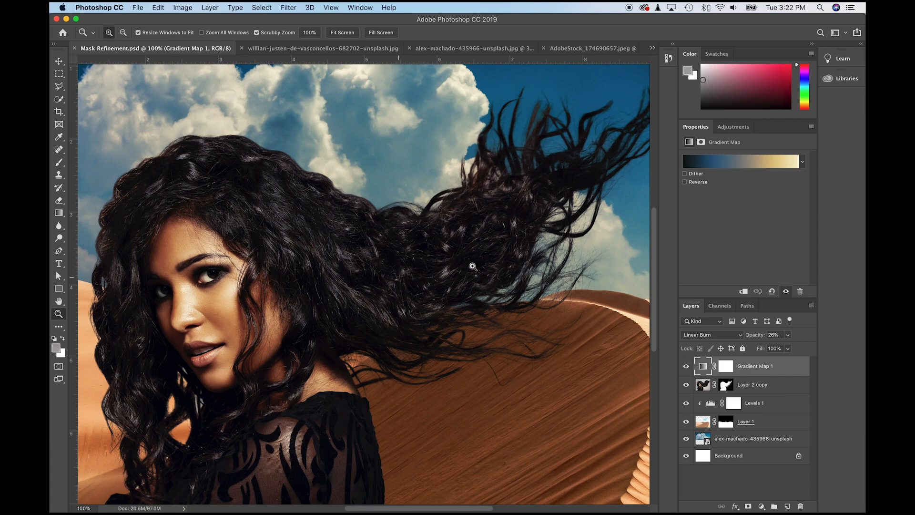
# Examine the masked edges of the flying hair up close in the finished composite.
pyautogui.click(528, 247)
pyautogui.click(528, 247)
pyautogui.moveTo(567, 269); pyautogui.dragTo(533, 361)
pyautogui.moveTo(501, 272); pyautogui.dragTo(376, 362)
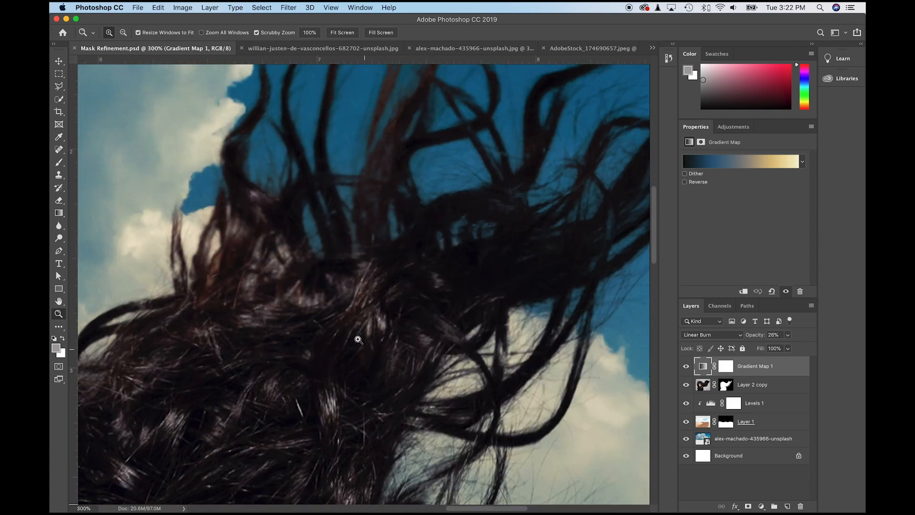
pyautogui.doubleClick(53, 304)
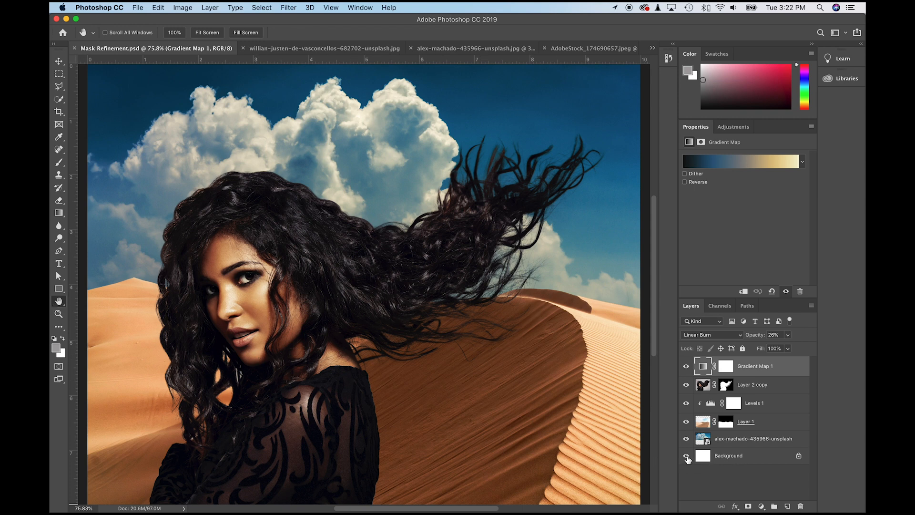
# Hide every layer except Background, and show the layers one by one from the sky up to the Gradient Map.
pyautogui.keyDown('alt'); pyautogui.click(686, 456); pyautogui.keyUp('alt')
pyautogui.click(686, 439)
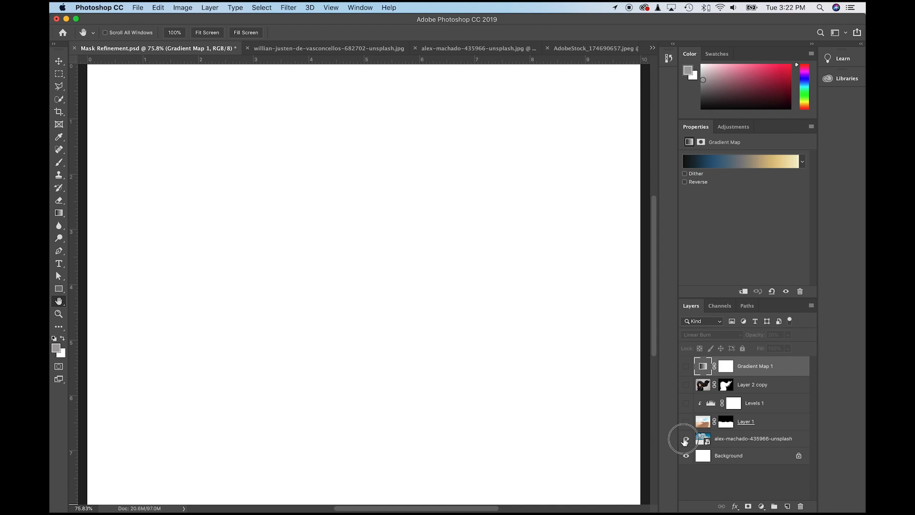
pyautogui.click(686, 422)
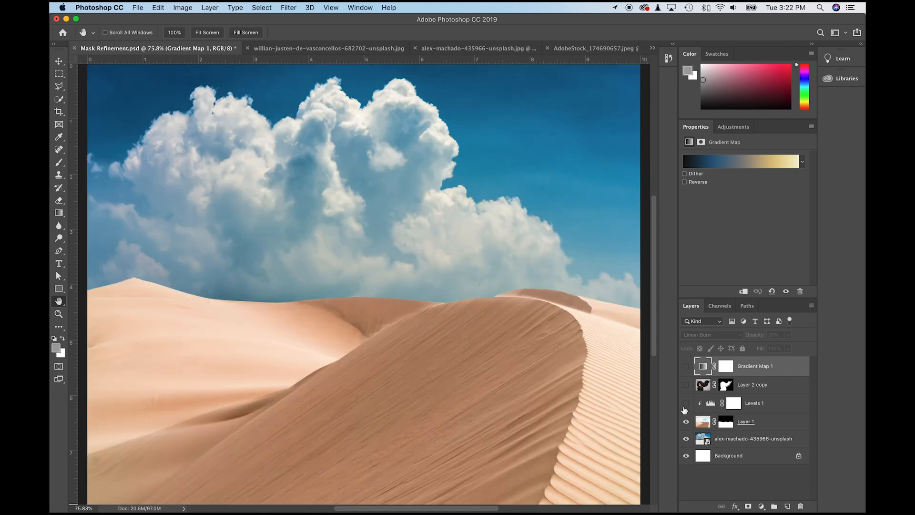
pyautogui.click(686, 403)
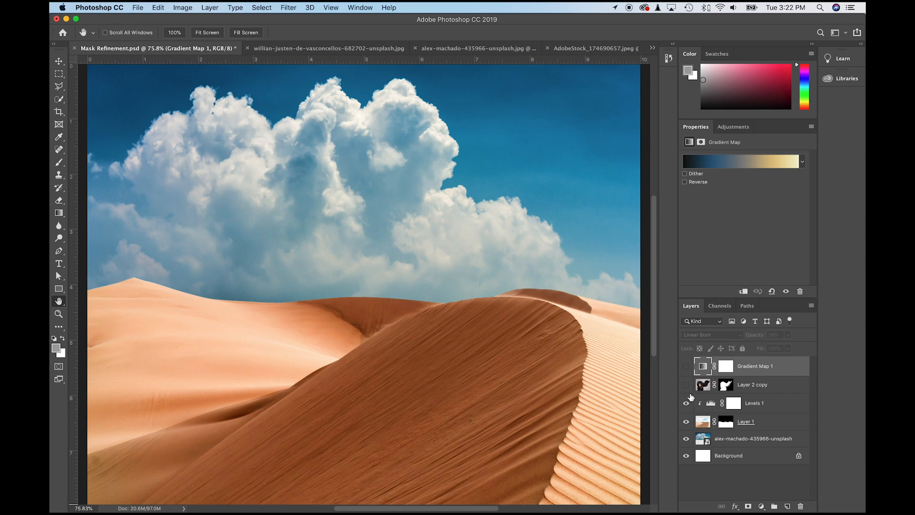
pyautogui.click(686, 385)
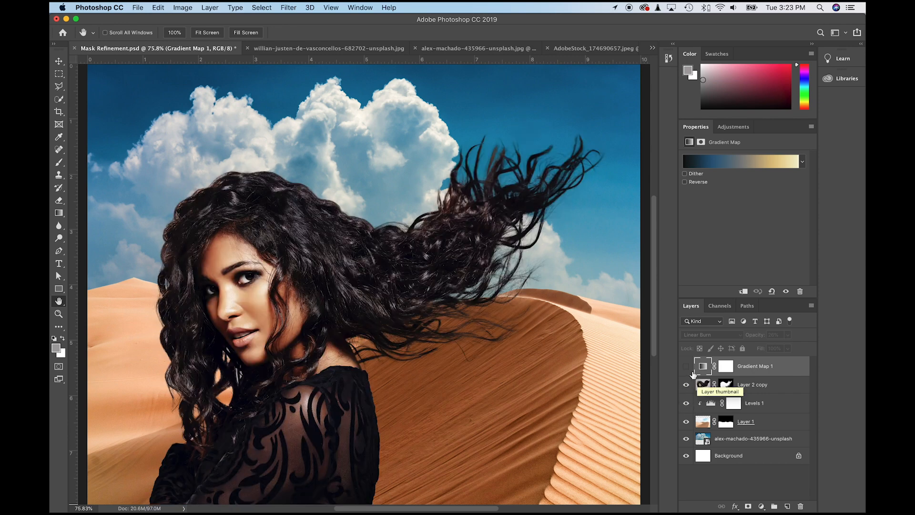
pyautogui.click(686, 366)
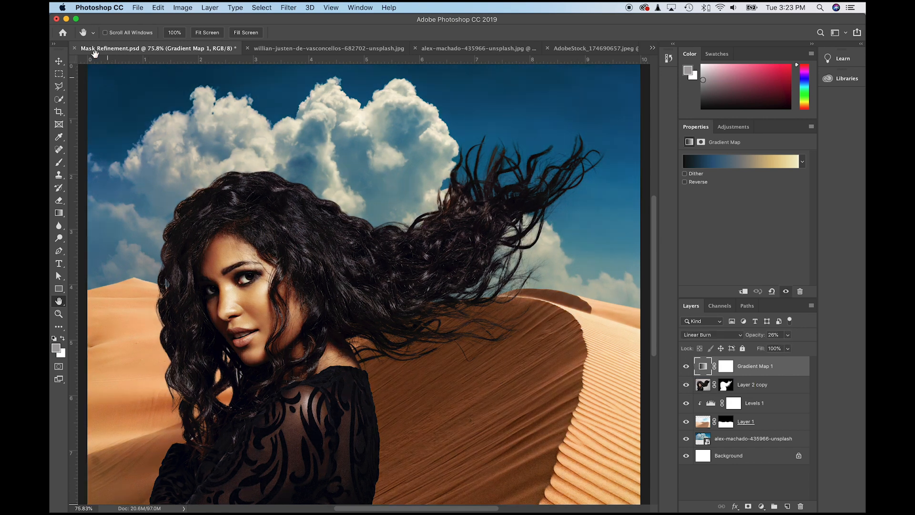
# Close Mask Refinement.psd without saving and create a new 10 x 8 inch RGB document at 300 pixels/inch with a white background.
pyautogui.click(74, 48)
pyautogui.click(425, 180)
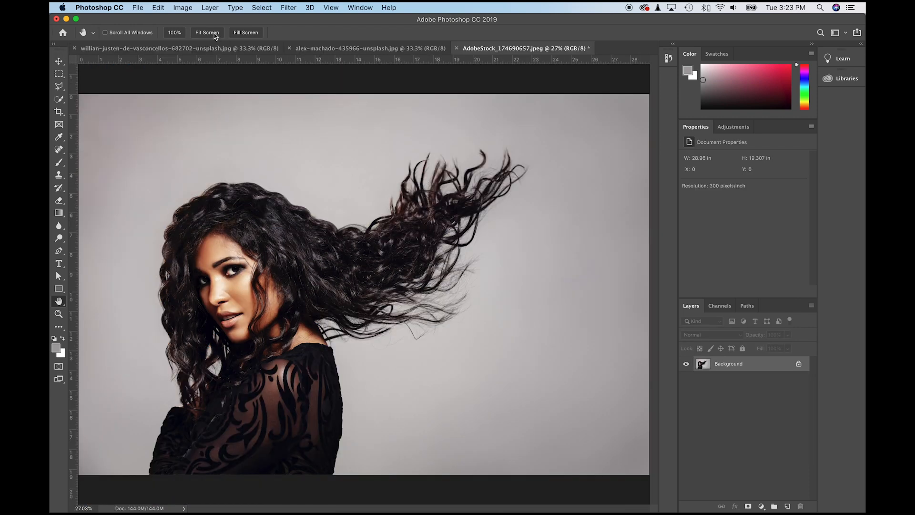
pyautogui.click(138, 7)
pyautogui.click(140, 19)
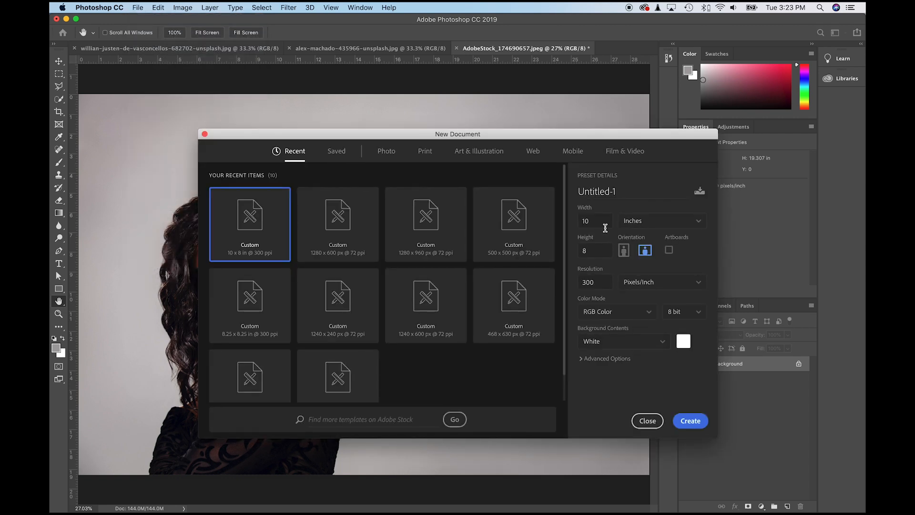
pyautogui.click(687, 421)
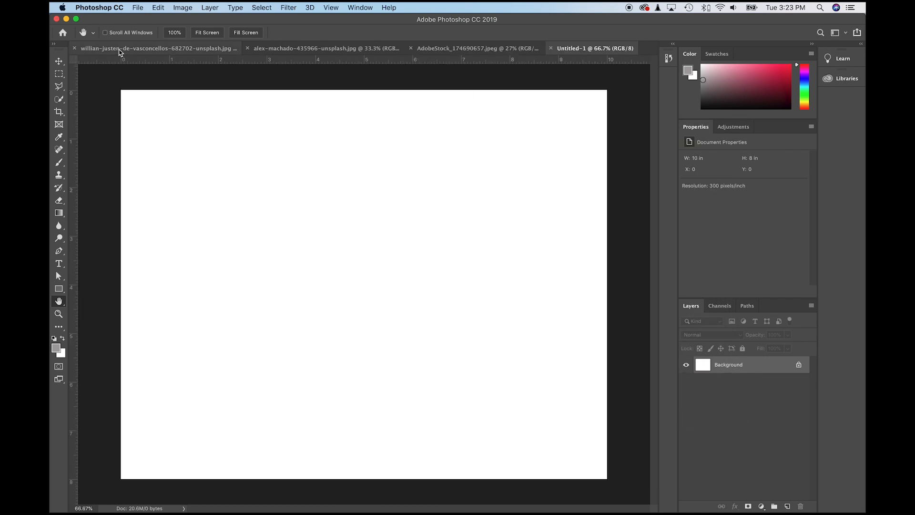
# Copy the desert photo into the Untitled-1 document as a new layer using the Move tool.
pyautogui.click(119, 49)
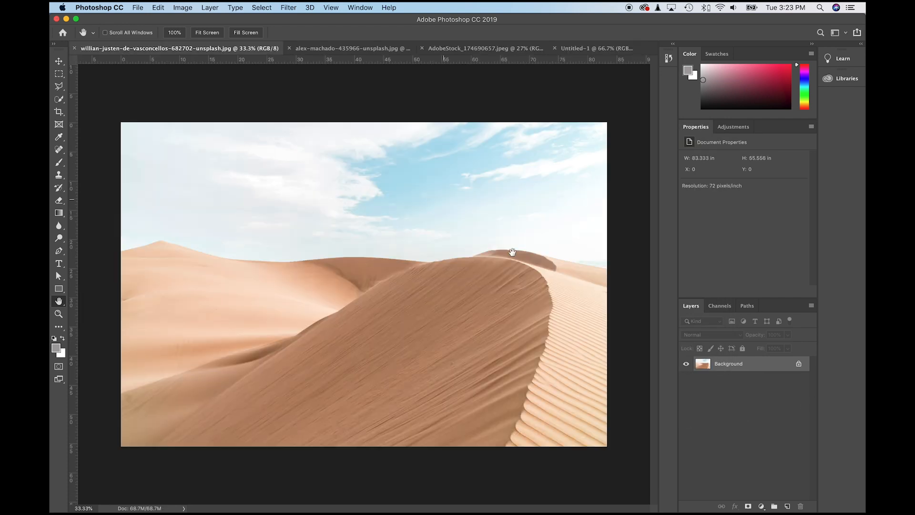
pyautogui.click(58, 61)
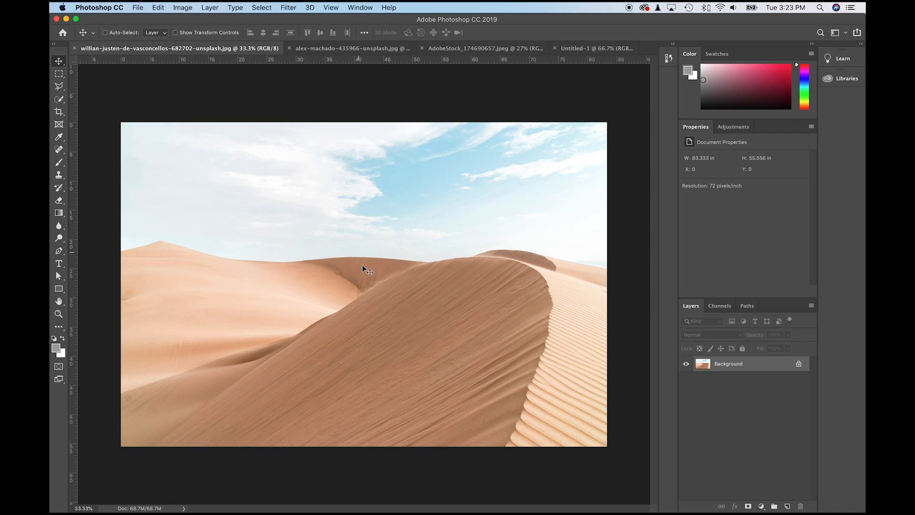
pyautogui.click(566, 49)
pyautogui.moveTo(566, 53); pyautogui.dragTo(381, 211)
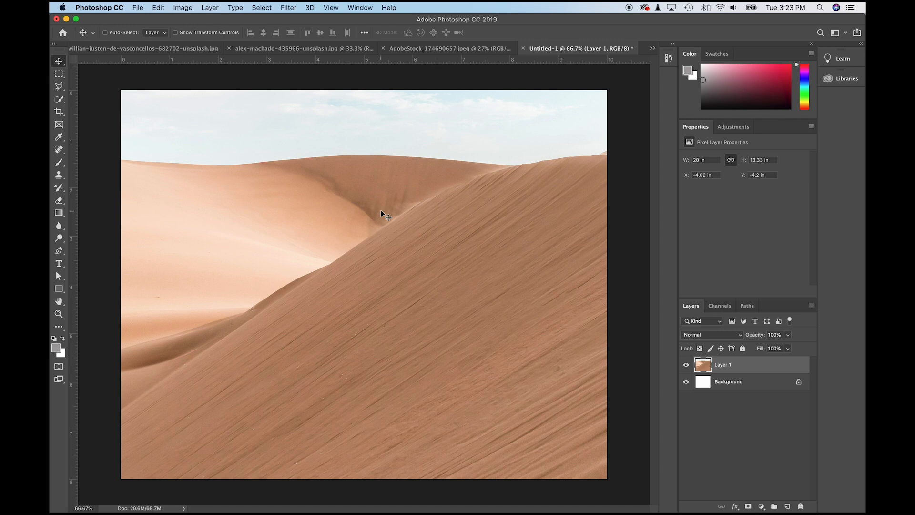
# Convert the desert photo layer to a smart object and rename it Desert.
pyautogui.click(812, 307)
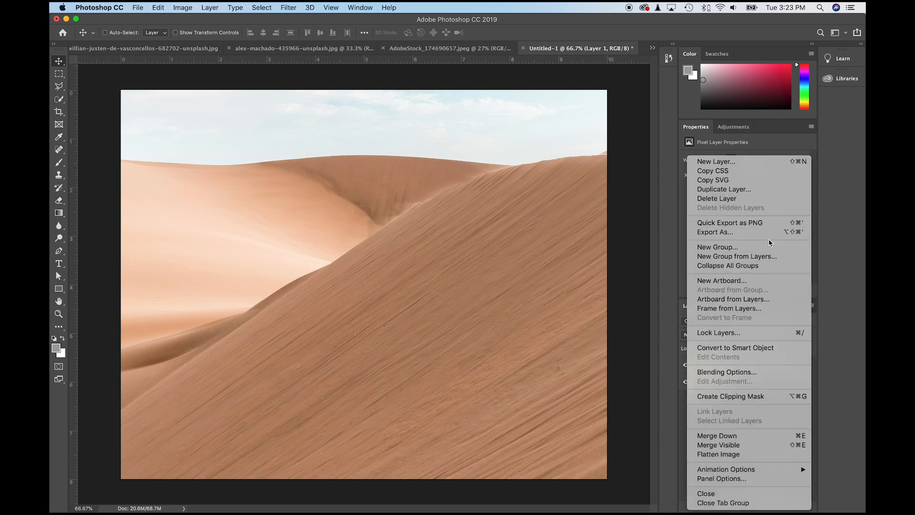
pyautogui.click(750, 351)
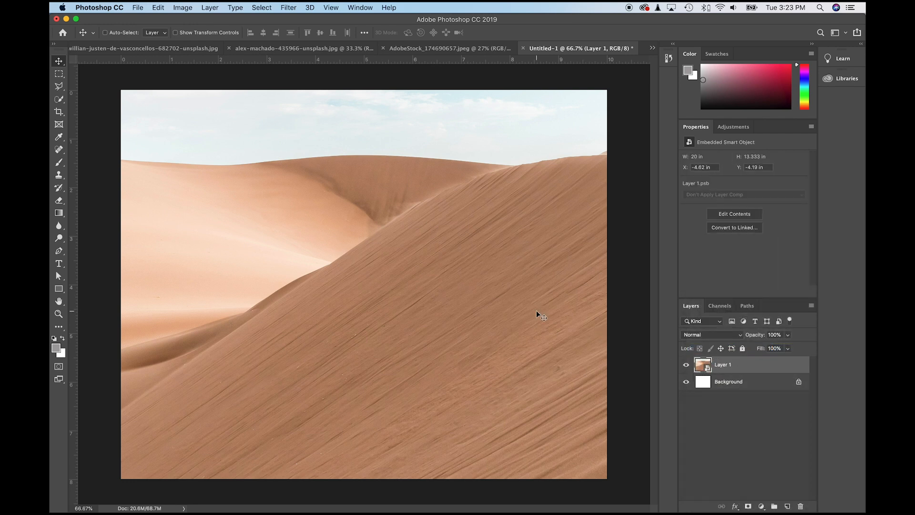
pyautogui.doubleClick(721, 365)
pyautogui.write('Deseert')
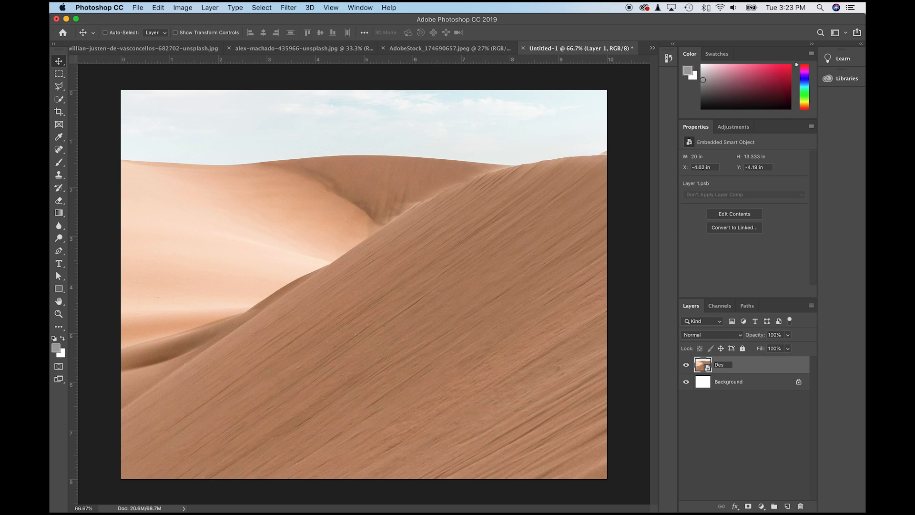
pyautogui.press('Return')
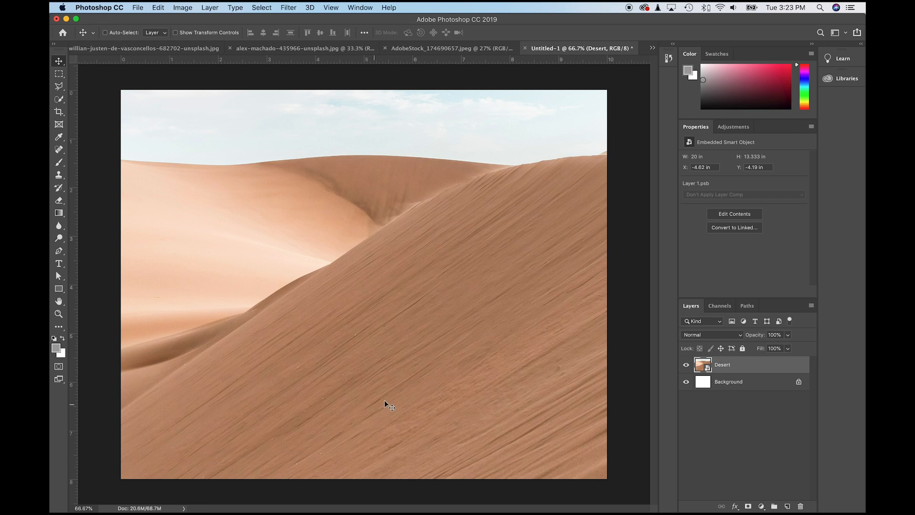
# Scale the Desert layer proportionally to about 61% with Free Transform and position it so the dunes and sky fill the canvas.
pyautogui.press('super+minus')
pyautogui.press('super+t')
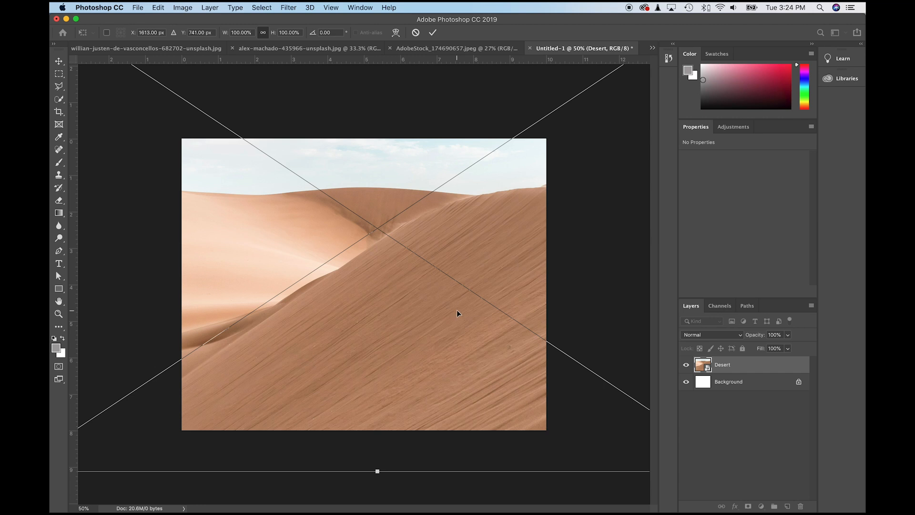
pyautogui.press('super+minus')
pyautogui.press('super+minus')
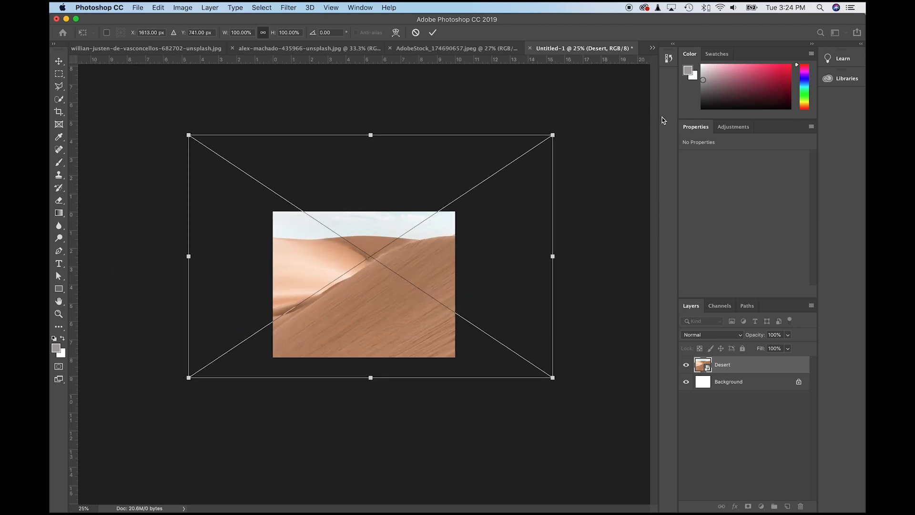
pyautogui.click(552, 134)
pyautogui.moveTo(553, 134); pyautogui.dragTo(439, 180)
pyautogui.press('super+z')
pyautogui.moveTo(552, 135); pyautogui.dragTo(484, 170)
pyautogui.moveTo(391, 271); pyautogui.dragTo(388, 293)
pyautogui.moveTo(483, 198); pyautogui.dragTo(466, 210)
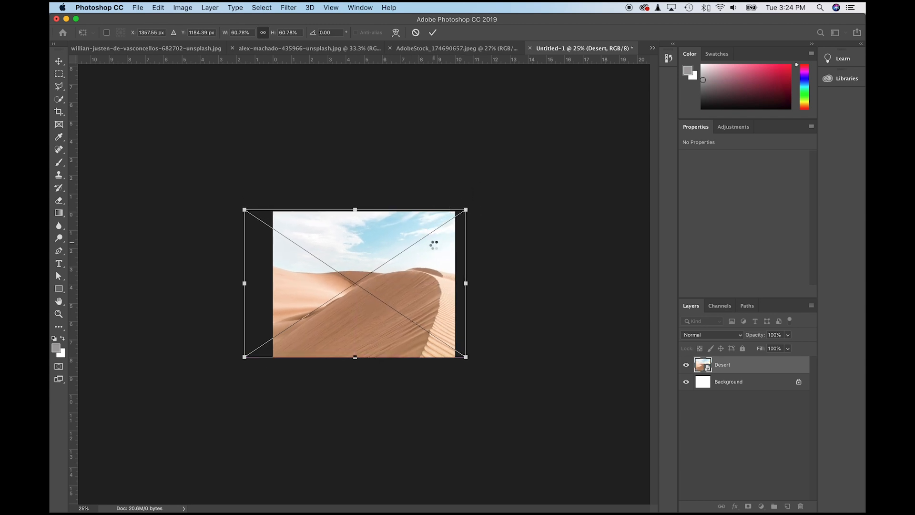
pyautogui.press('Return')
pyautogui.moveTo(437, 291); pyautogui.dragTo(430, 293)
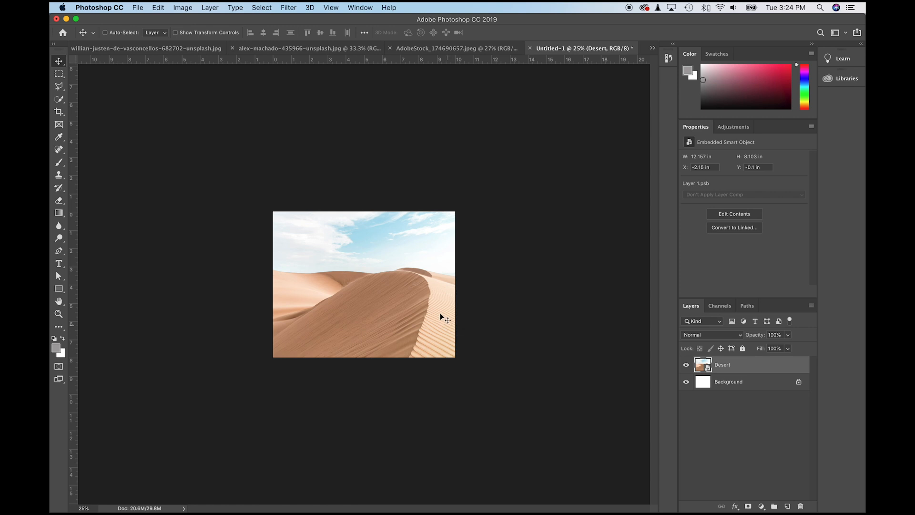
# Close the original desert photo document and return to Untitled-1.
pyautogui.click(423, 49)
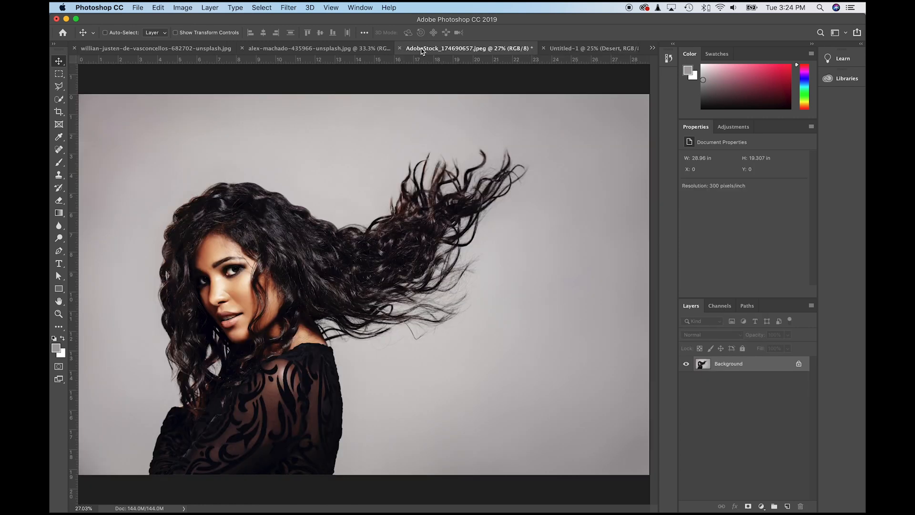
pyautogui.click(191, 49)
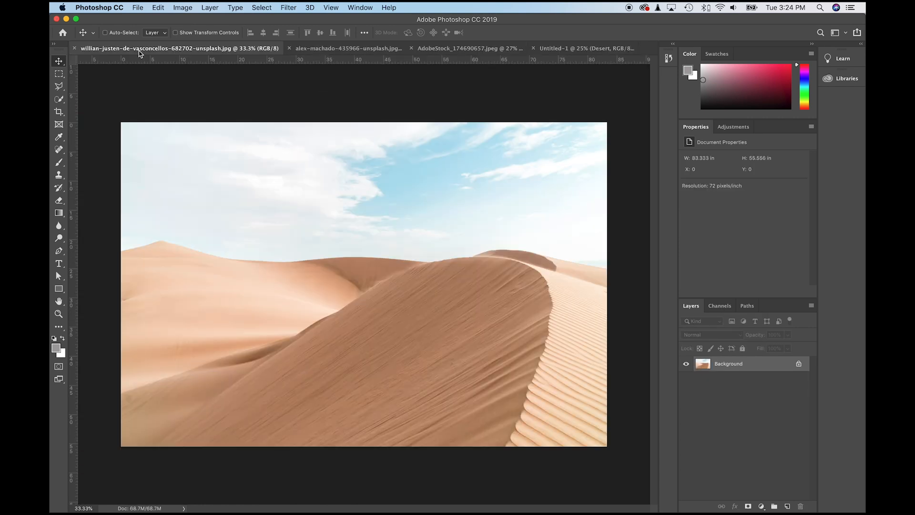
pyautogui.click(74, 48)
pyautogui.click(431, 48)
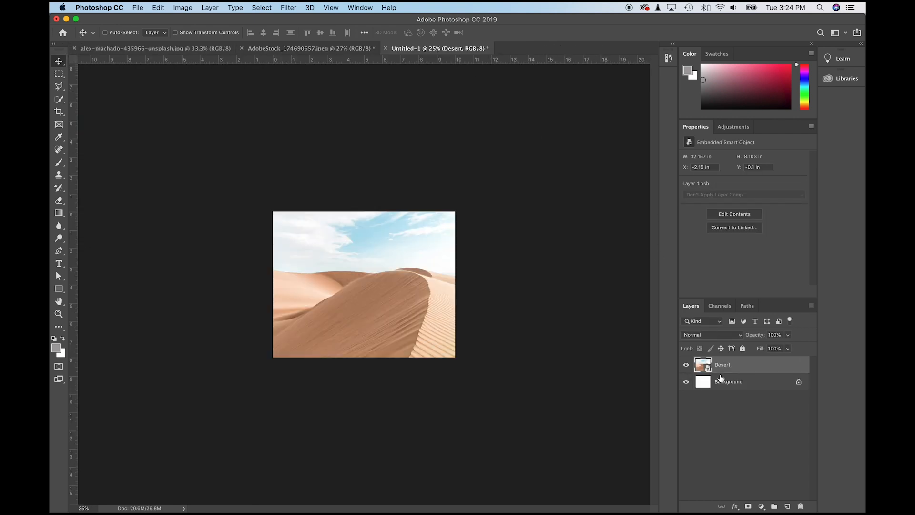
# Mask out the sky inside the Desert smart object using a Quick Selection of the dunes, and save and close its contents.
pyautogui.doubleClick(703, 364)
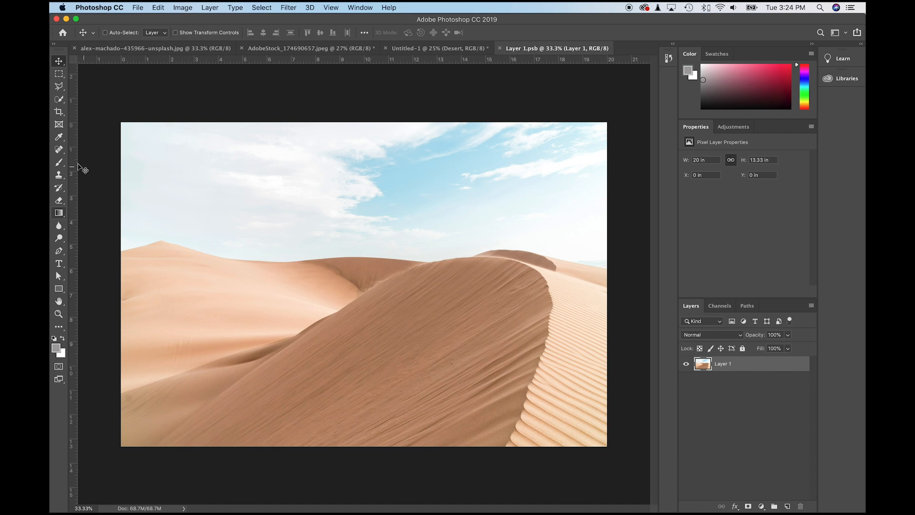
pyautogui.click(58, 100)
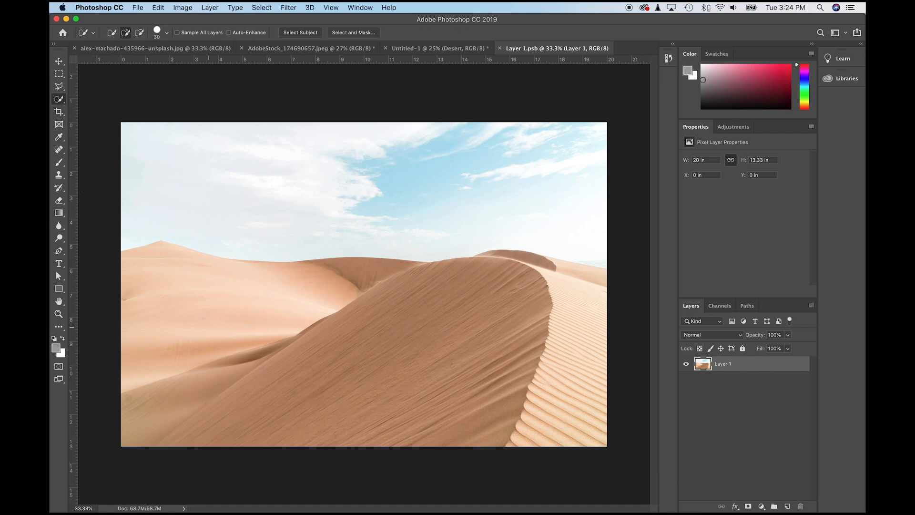
pyautogui.moveTo(226, 296); pyautogui.dragTo(289, 304)
pyautogui.moveTo(359, 287)
pyautogui.mouseDown()
pyautogui.moveTo(531, 280)
pyautogui.moveTo(588, 288)
pyautogui.mouseUp()
pyautogui.click(749, 507)
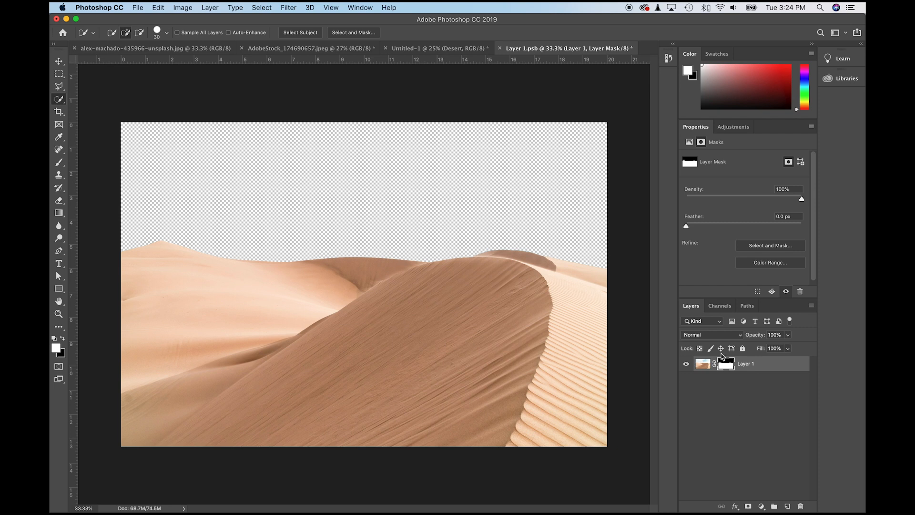
pyautogui.click(500, 48)
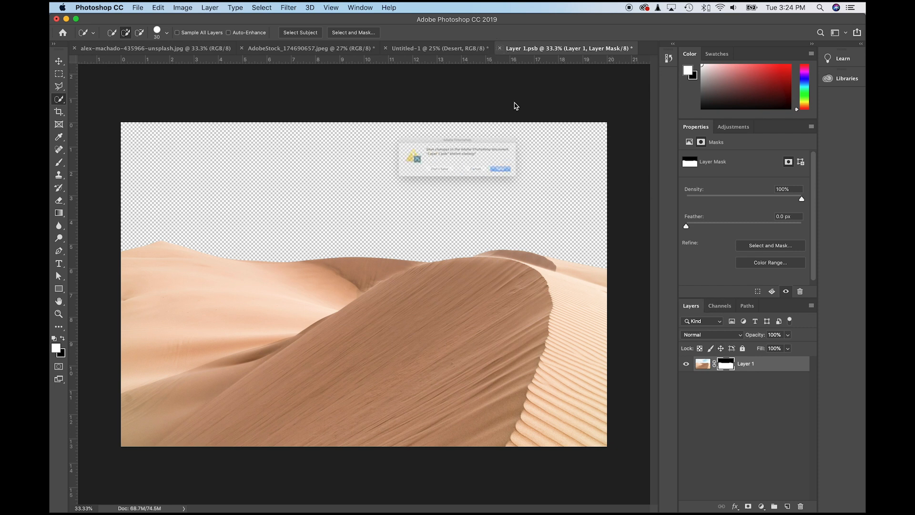
pyautogui.click(530, 181)
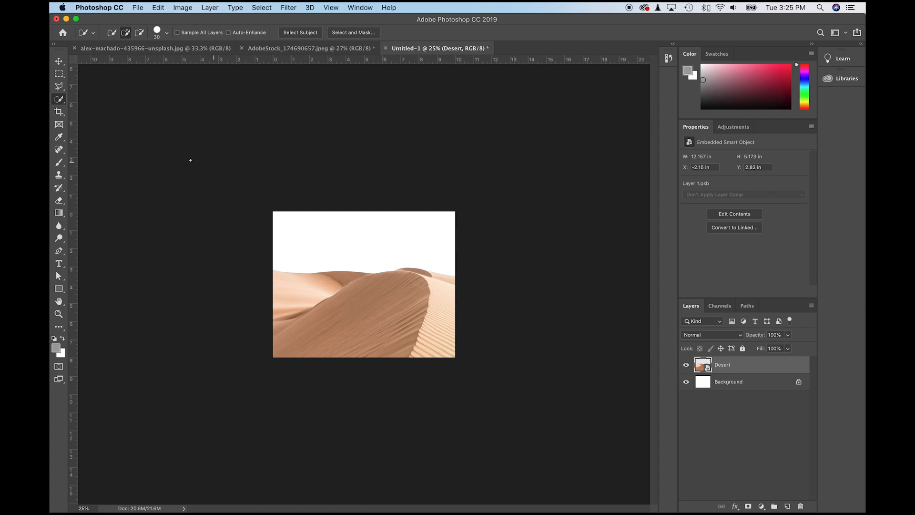
# Copy the cloud photo into Untitled-1 with the Move tool and place its layer below Desert.
pyautogui.click(189, 49)
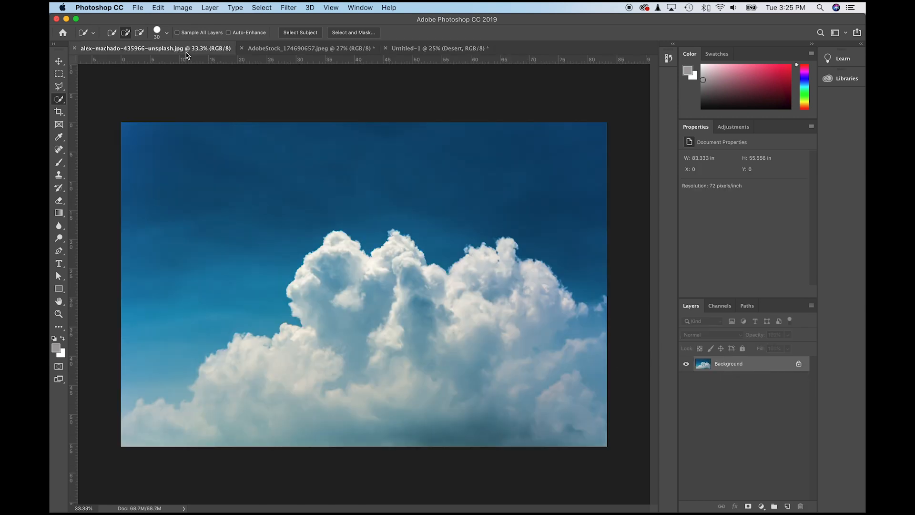
pyautogui.click(59, 61)
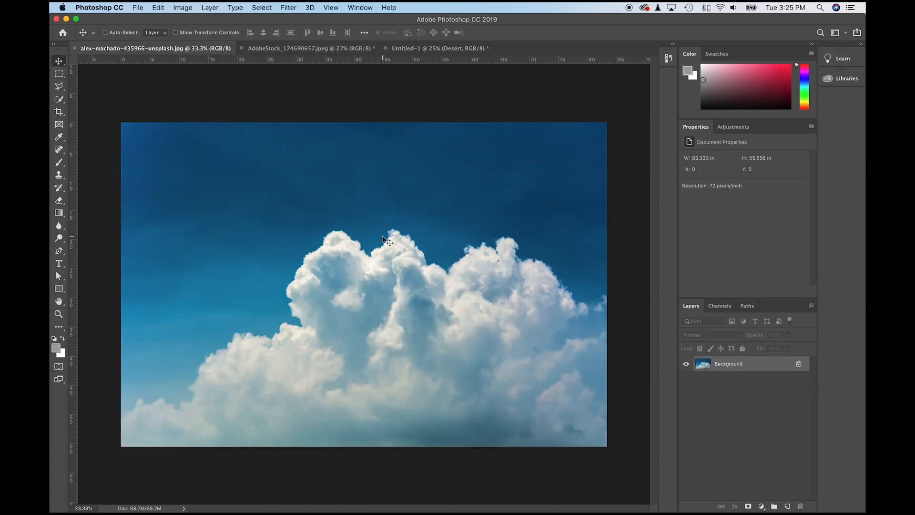
pyautogui.moveTo(403, 169); pyautogui.dragTo(390, 244)
pyautogui.moveTo(726, 366); pyautogui.dragTo(729, 382)
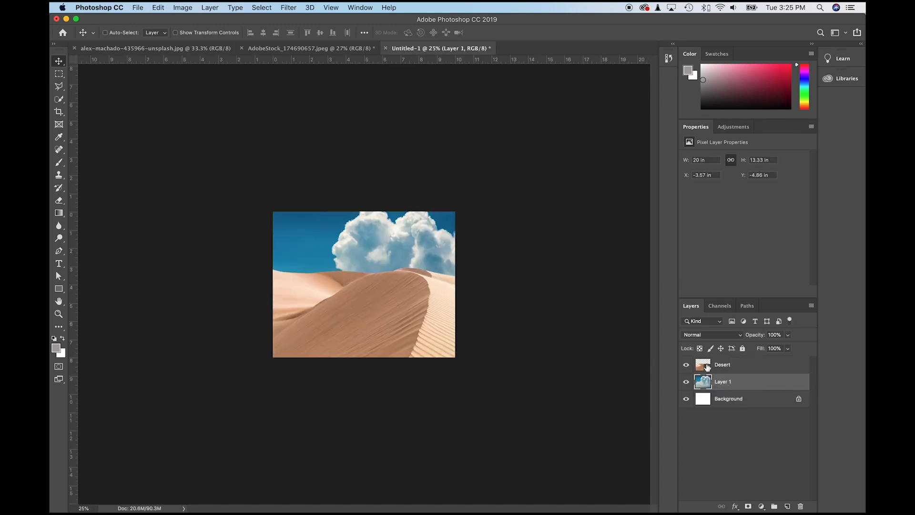
# Convert the cloud layer, Layer 1, to a smart object and flip it horizontally.
pyautogui.click(811, 306)
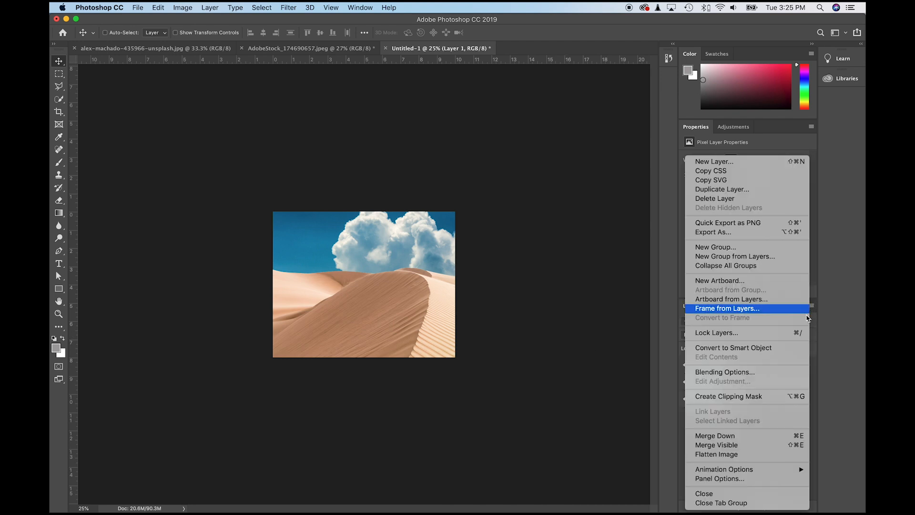
pyautogui.click(788, 347)
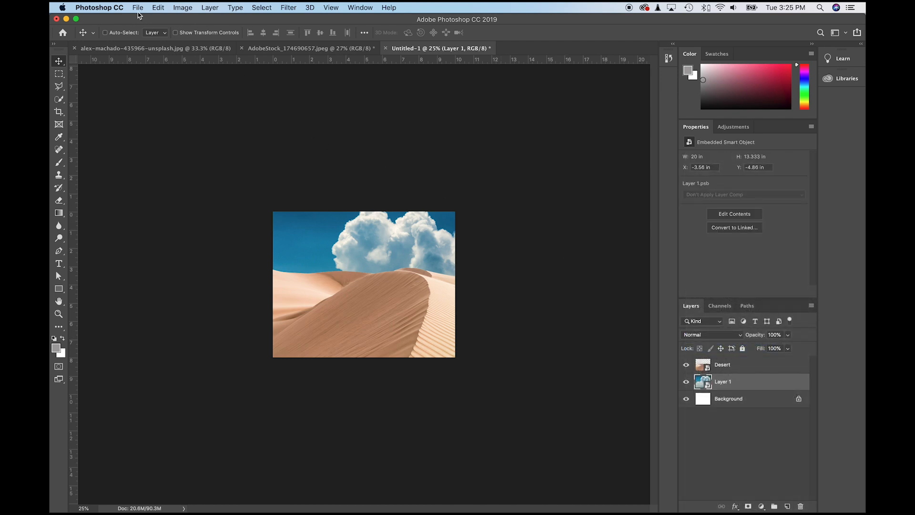
pyautogui.click(158, 8)
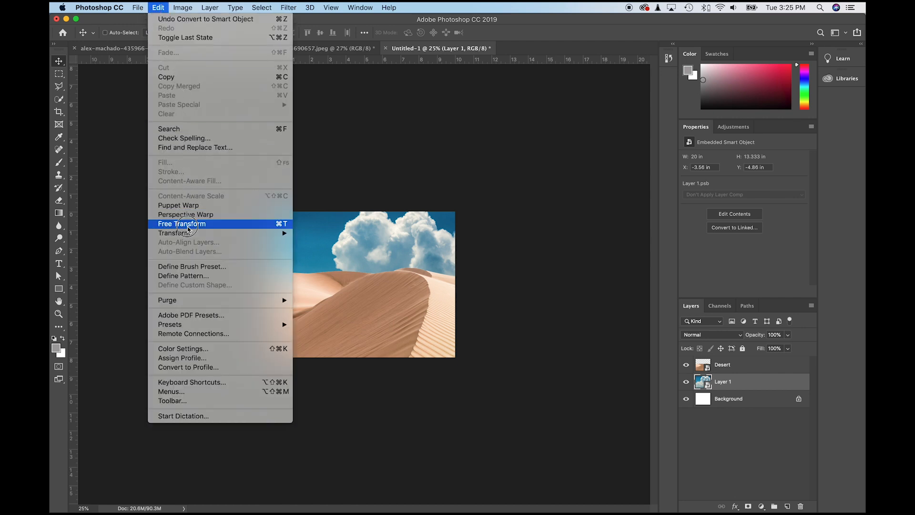
pyautogui.moveTo(187, 234)
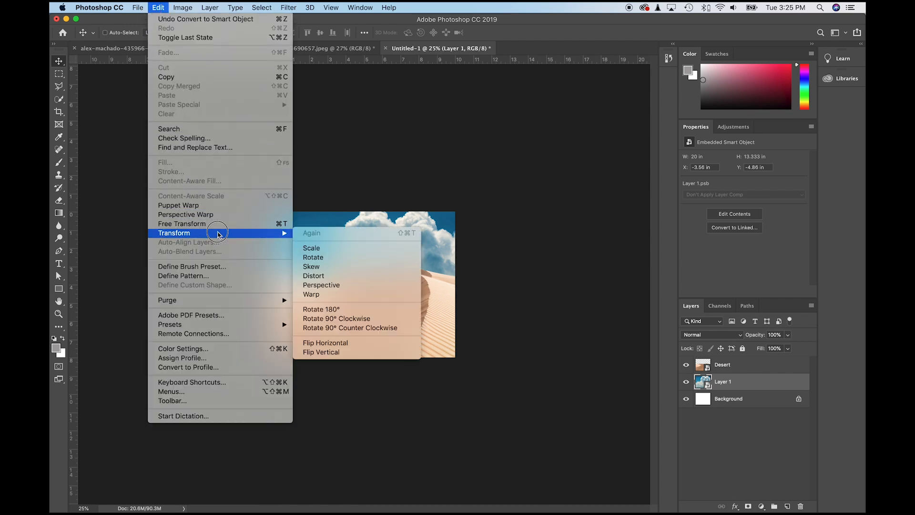
pyautogui.click(323, 344)
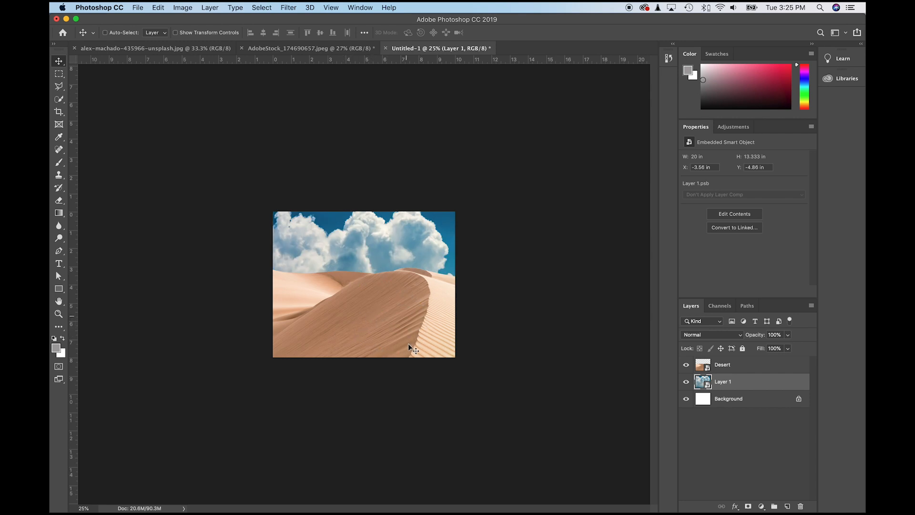
pyautogui.press('super+t')
pyautogui.moveTo(572, 122); pyautogui.dragTo(459, 171)
pyautogui.moveTo(355, 270); pyautogui.dragTo(365, 258)
pyautogui.press('super+z')
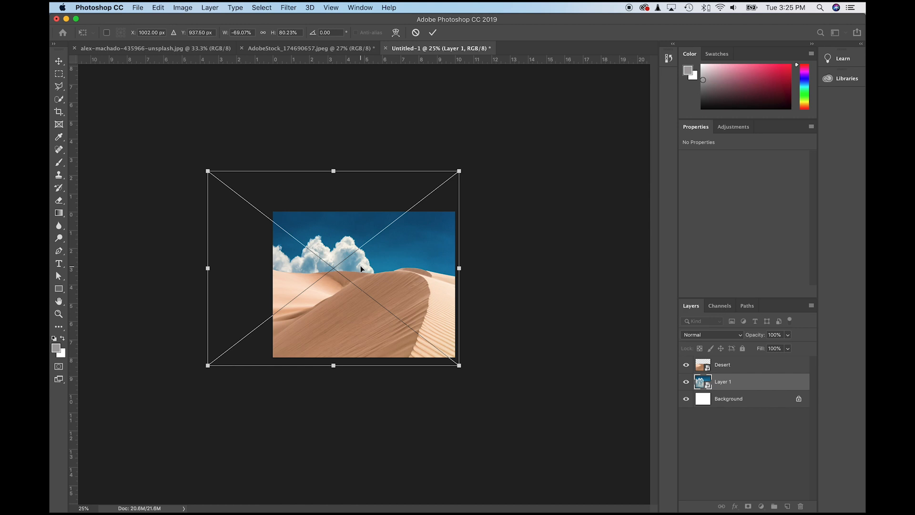
pyautogui.press('Escape')
# Scale the cloud layer proportionally to about 58% with Free Transform and position it so the clouds rise above the dunes.
pyautogui.press('super+t')
pyautogui.moveTo(207, 365); pyautogui.dragTo(285, 312)
pyautogui.moveTo(380, 277); pyautogui.dragTo(361, 258)
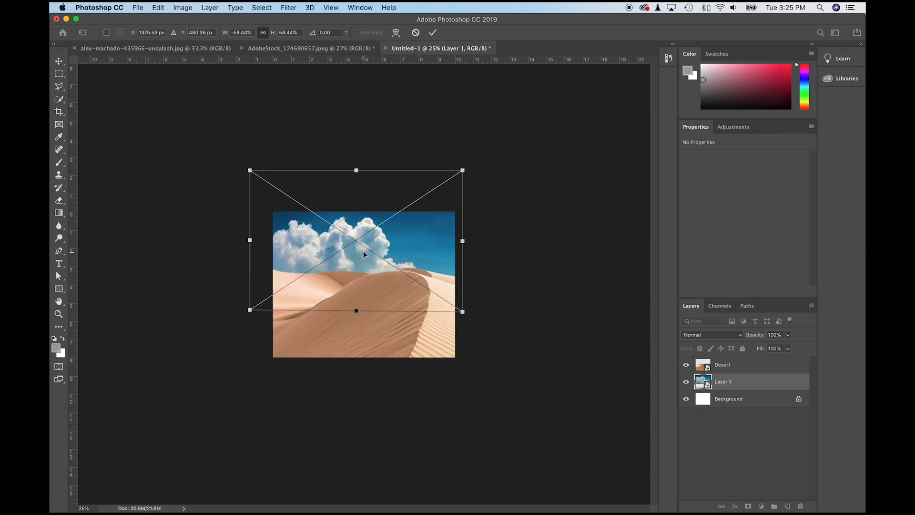
pyautogui.press('Return')
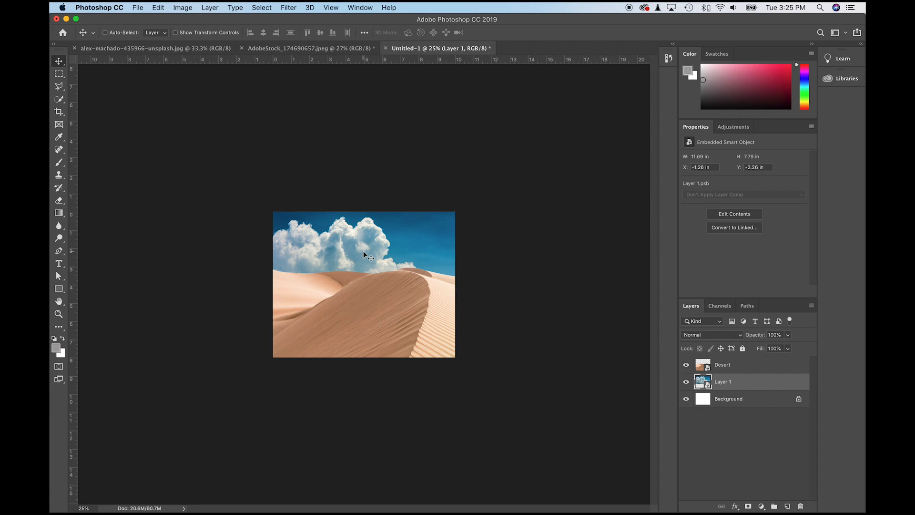
# Rename the cloud layer Clouds.
pyautogui.doubleClick(724, 382)
pyautogui.write('Clouds')
pyautogui.press('Return')
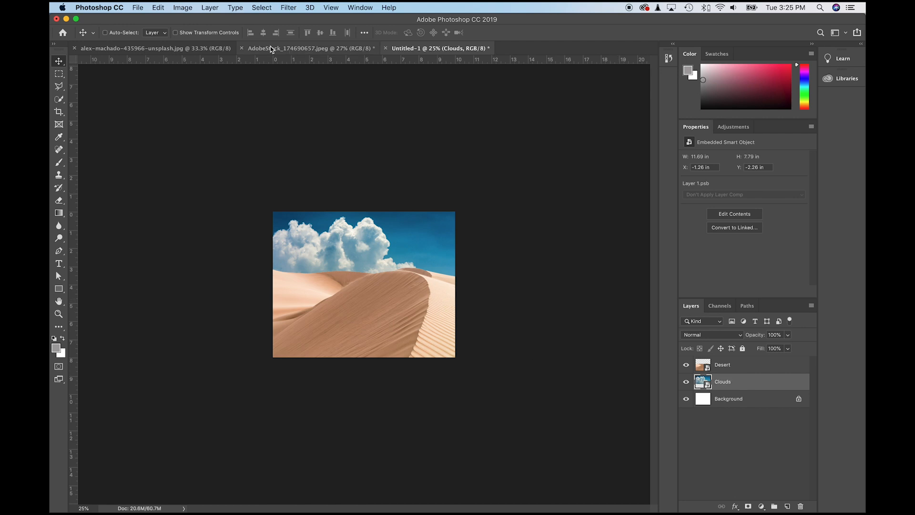
# Close the original cloud photo document and switch to the woman's photo, AdobeStock_174690657.jpeg.
pyautogui.click(215, 52)
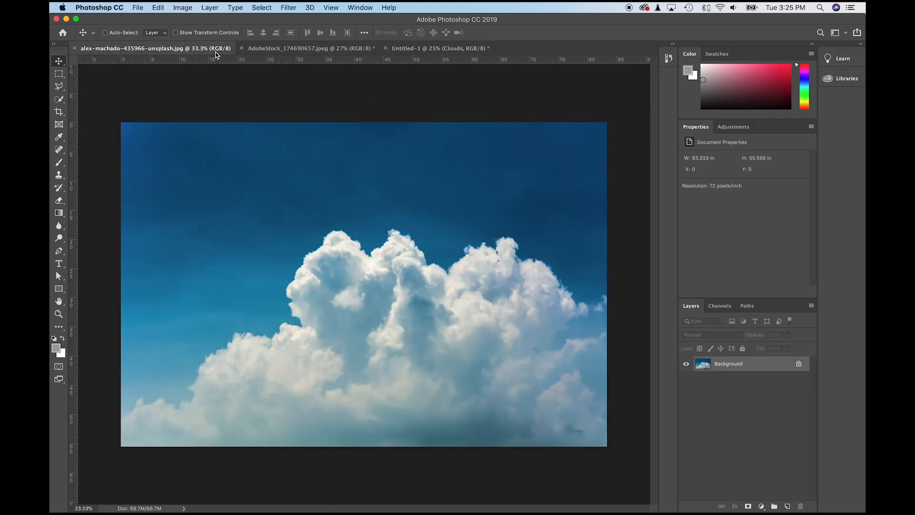
pyautogui.click(75, 49)
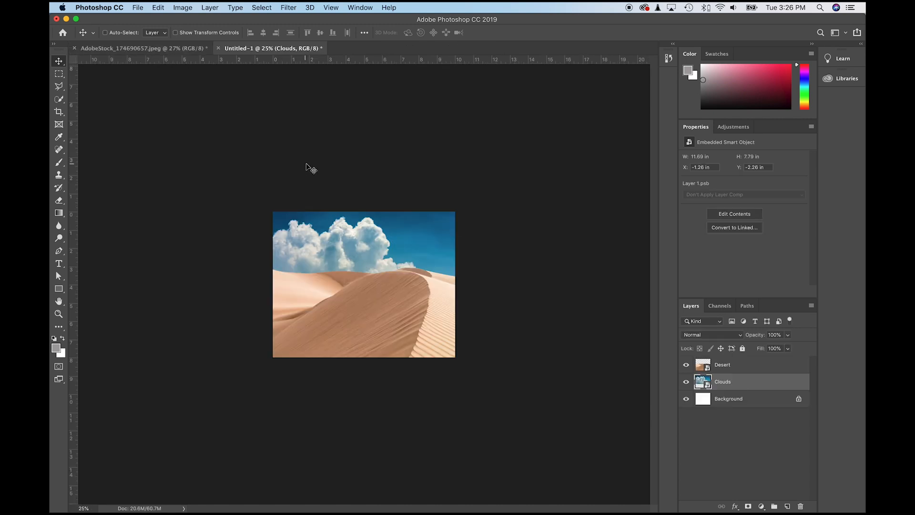
pyautogui.click(143, 48)
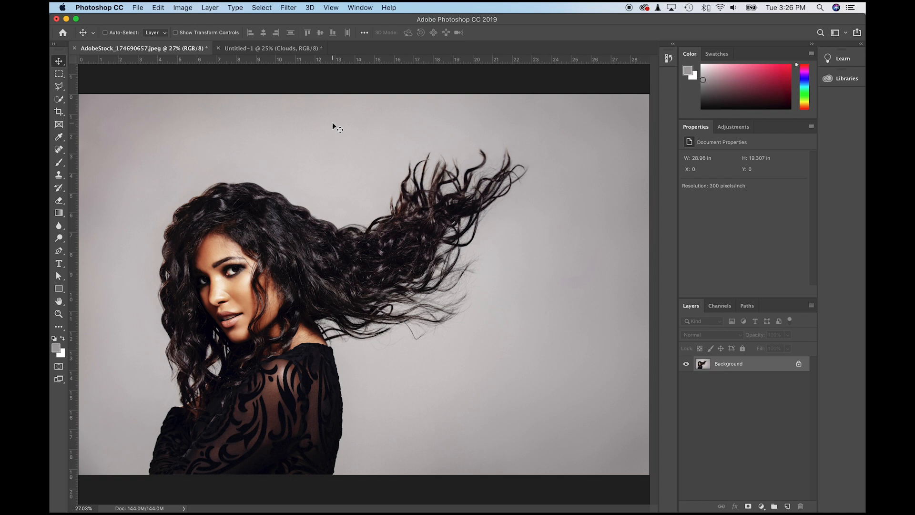
# Select the grey backdrop behind the woman with Color Range, sampling the darker grey in the photo's lower-right corner.
pyautogui.click(261, 8)
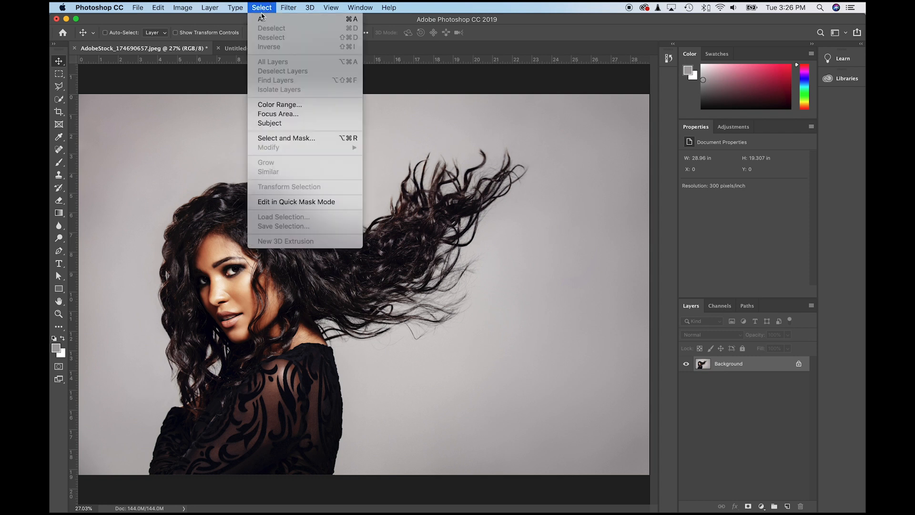
pyautogui.click(277, 105)
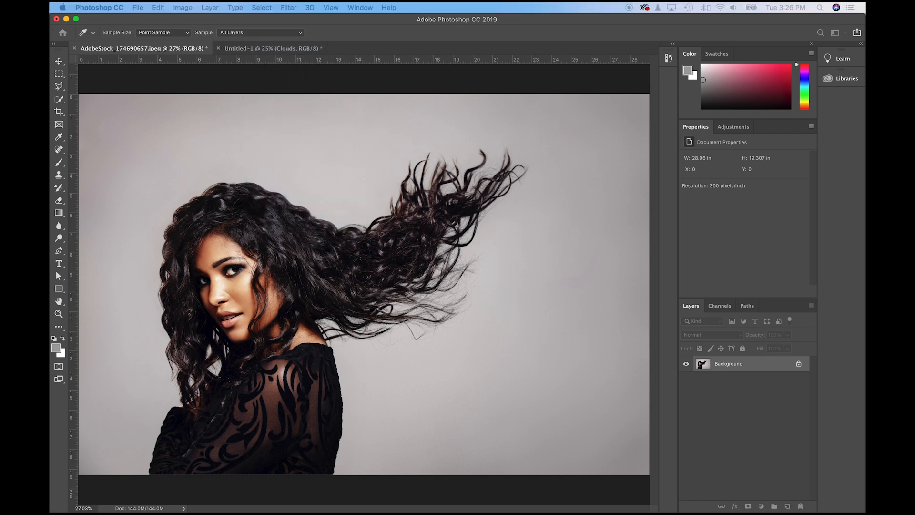
pyautogui.moveTo(538, 239); pyautogui.dragTo(358, 185)
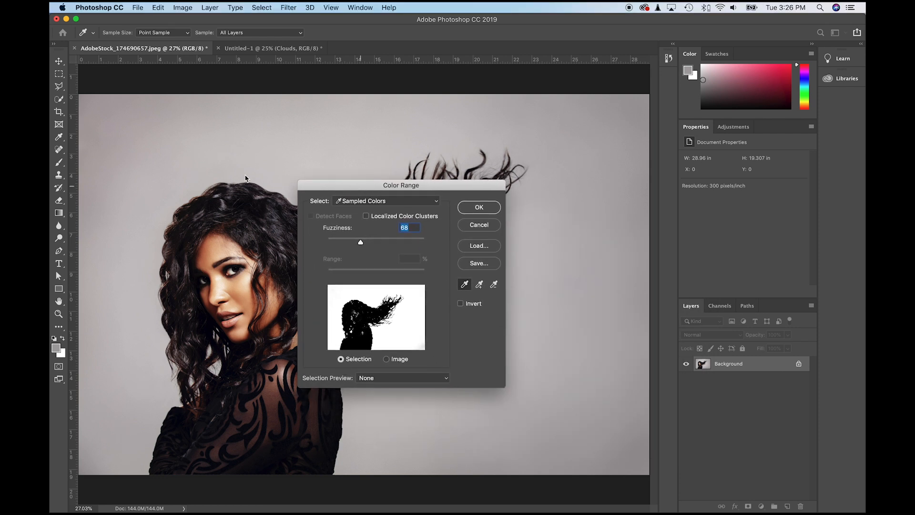
pyautogui.click(140, 144)
pyautogui.click(130, 143)
pyautogui.click(132, 169)
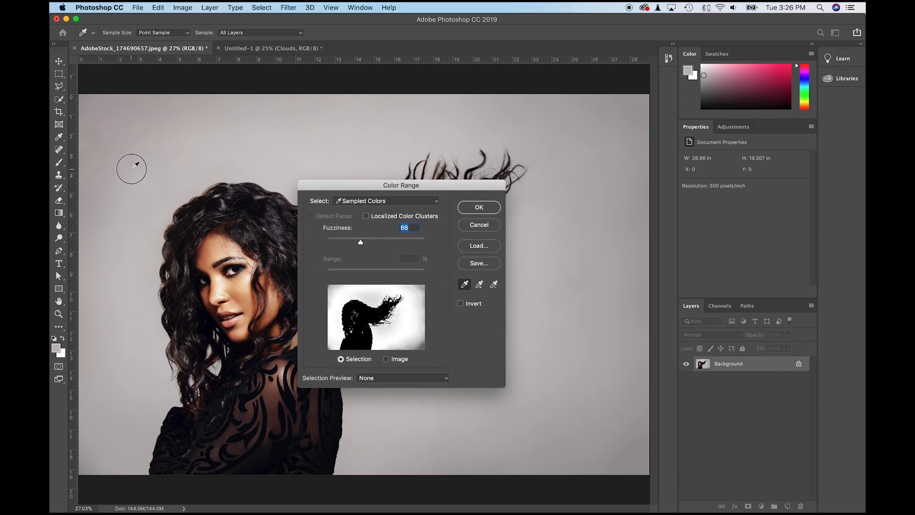
pyautogui.click(177, 176)
pyautogui.click(186, 181)
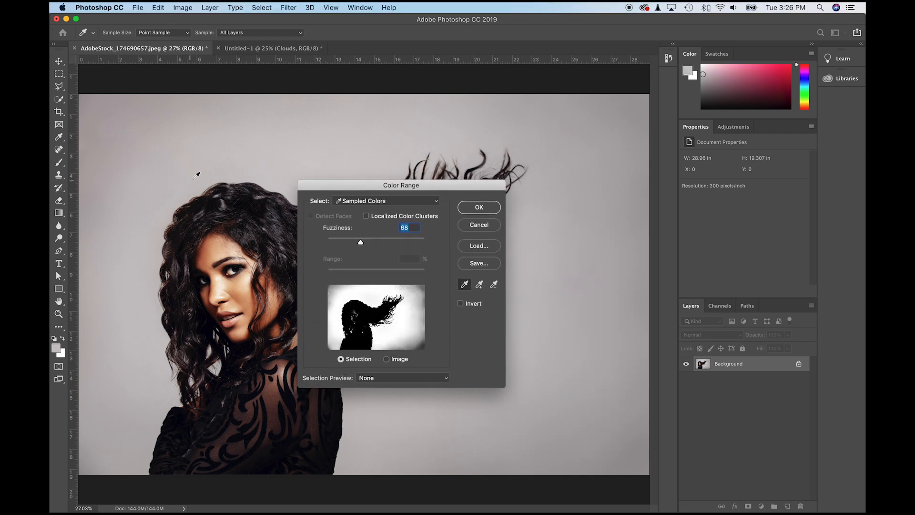
pyautogui.click(217, 171)
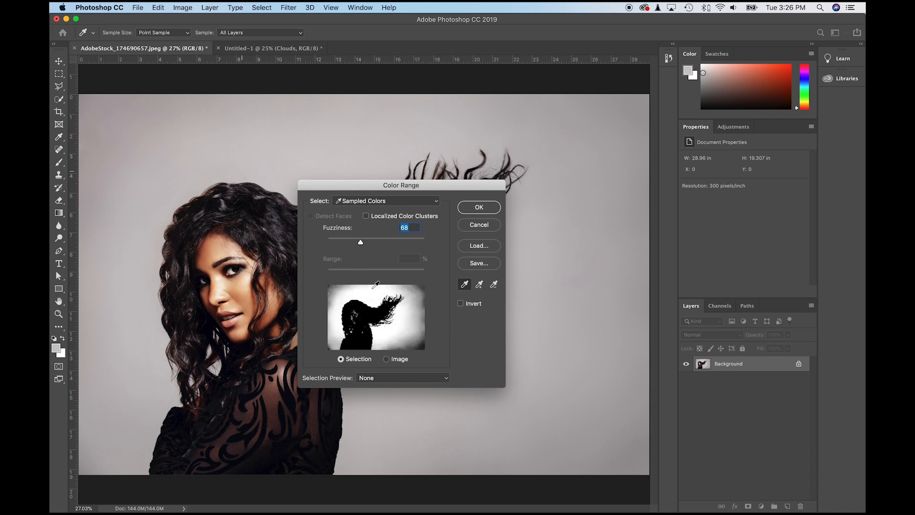
pyautogui.click(255, 163)
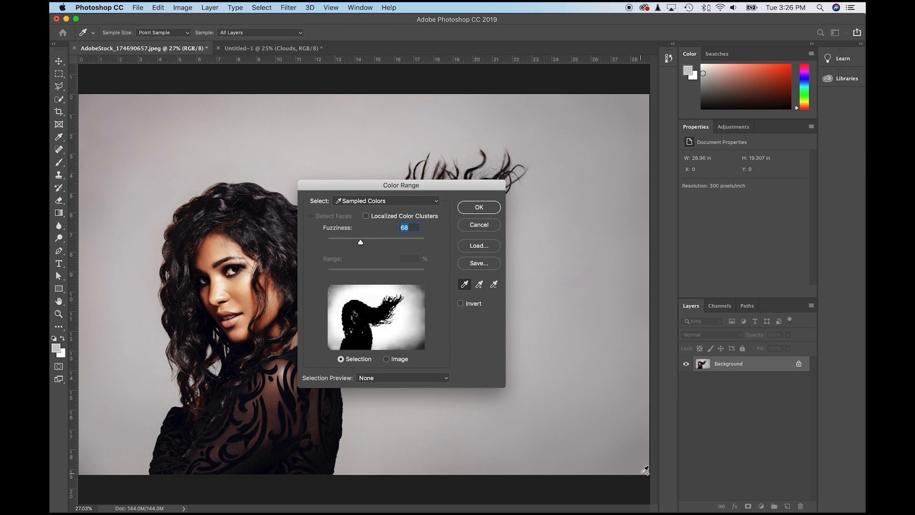
pyautogui.click(644, 471)
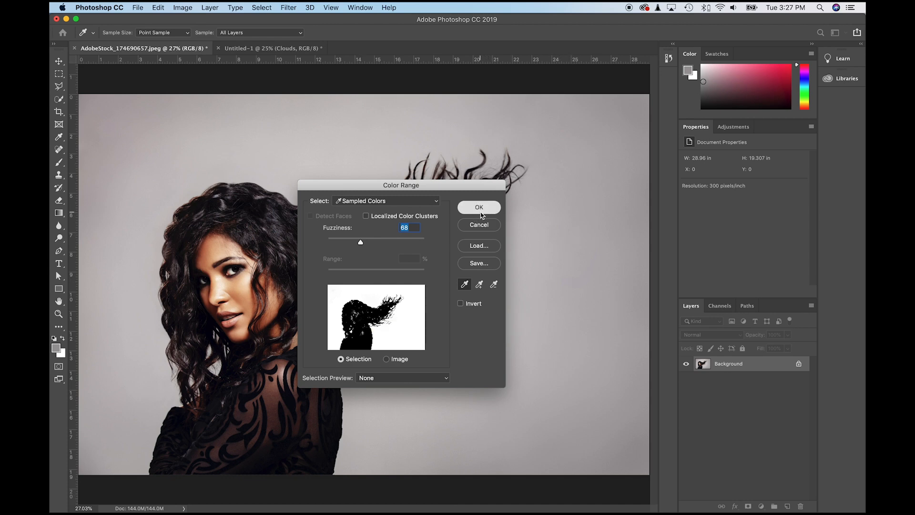
pyautogui.click(479, 208)
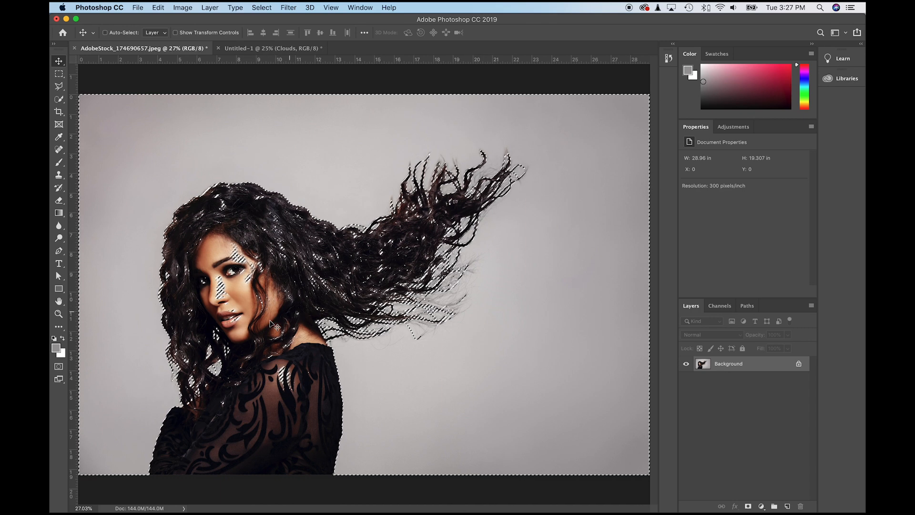
# Check the backdrop selection in Quick Mask, and turn it into an inverted layer mask that isolates the woman.
pyautogui.click(59, 367)
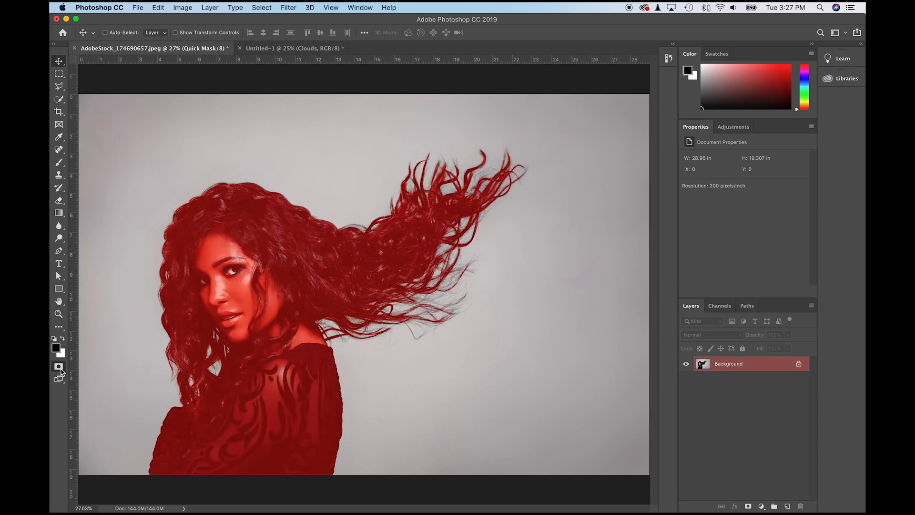
pyautogui.click(58, 366)
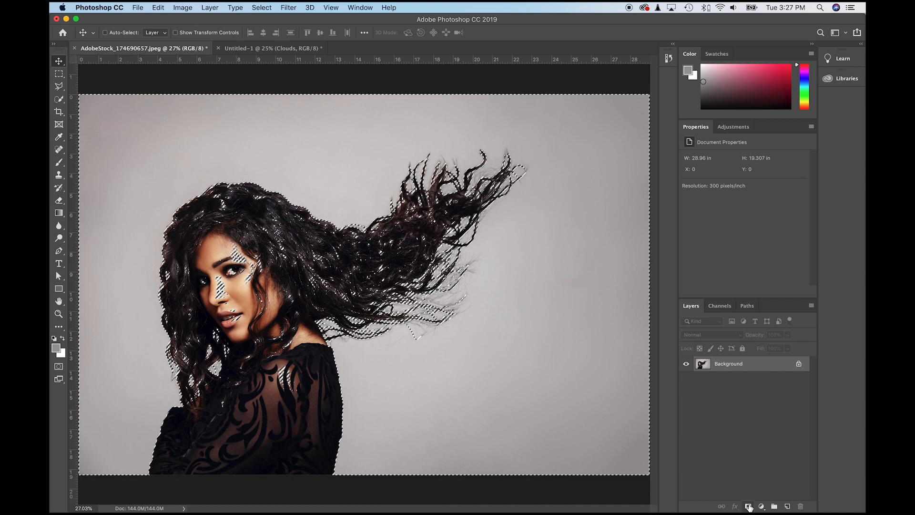
pyautogui.click(746, 507)
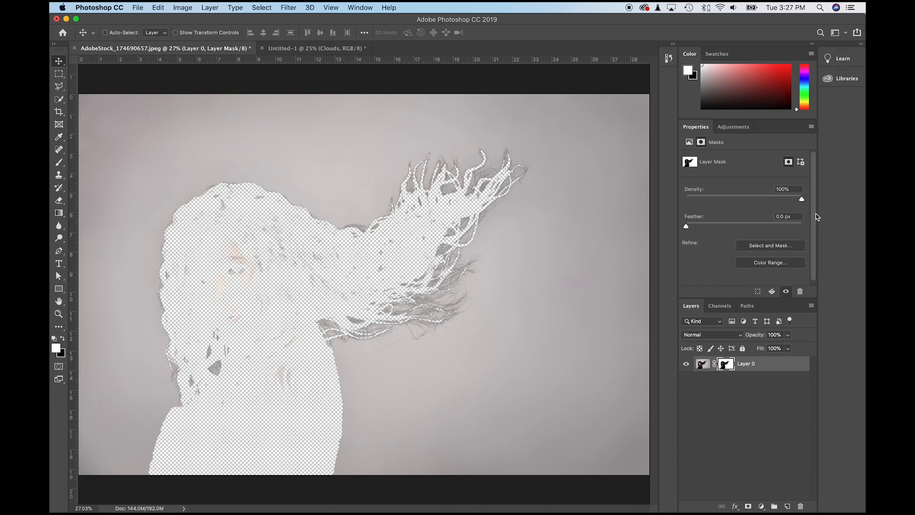
pyautogui.moveTo(816, 212); pyautogui.dragTo(815, 233)
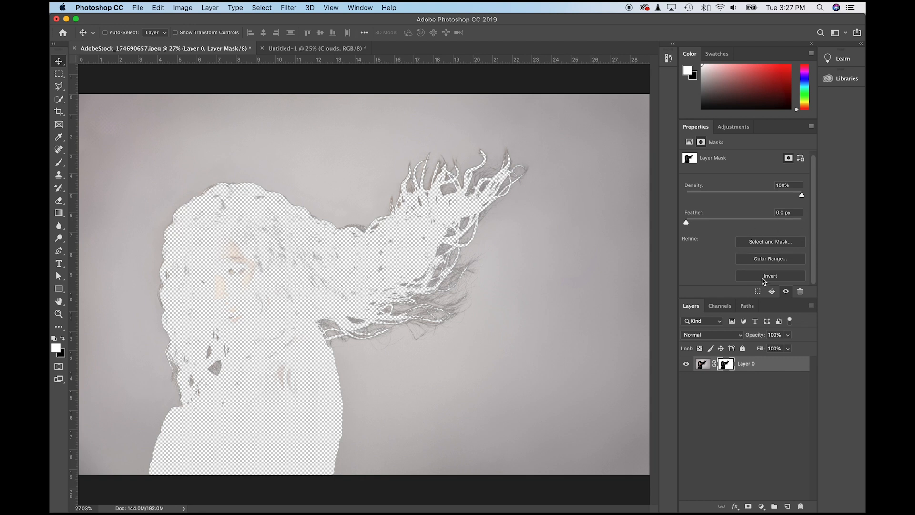
pyautogui.moveTo(740, 297); pyautogui.dragTo(739, 309)
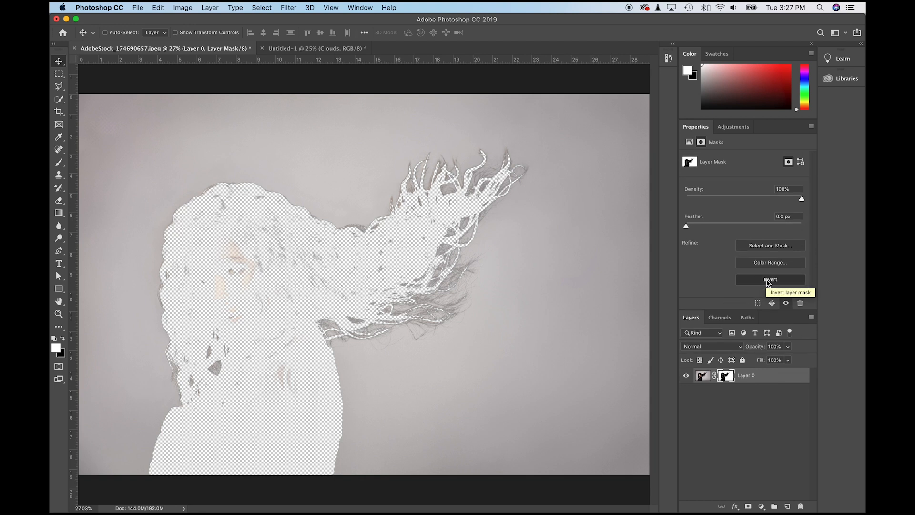
pyautogui.click(769, 283)
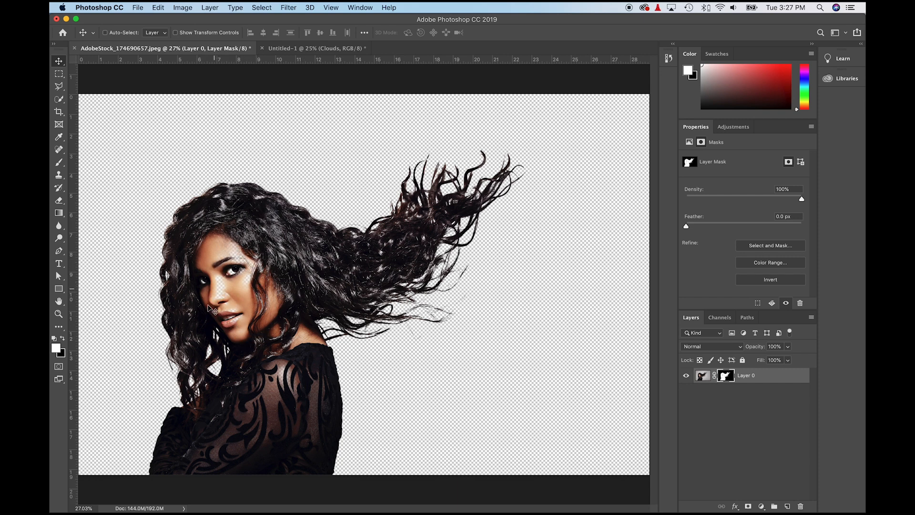
# Open the woman's layer mask in Select and Mask with her face at 100% zoom, and raise the overlay opacity to 88%.
pyautogui.doubleClick(58, 314)
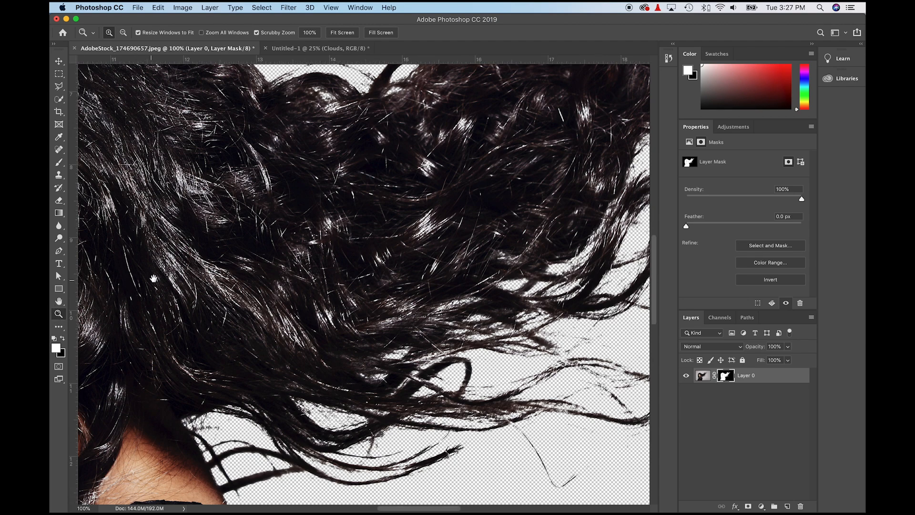
pyautogui.moveTo(155, 280); pyautogui.dragTo(505, 278)
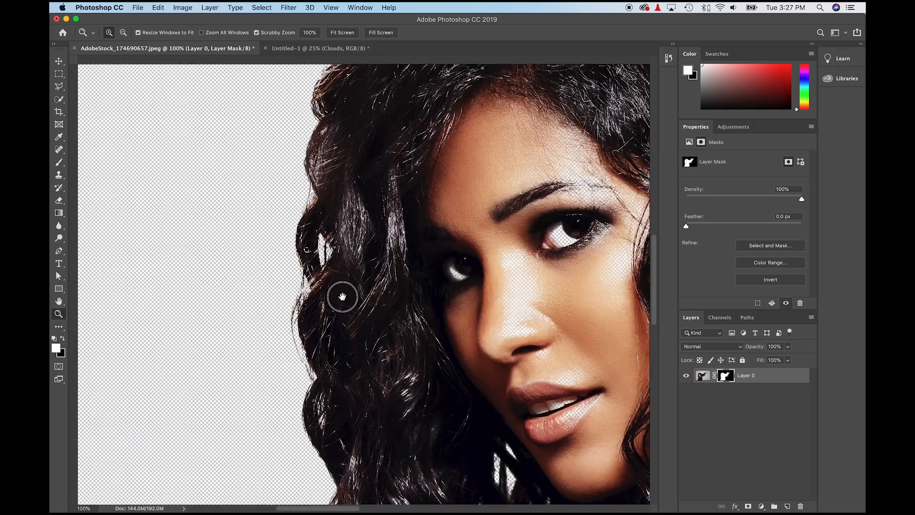
pyautogui.moveTo(342, 297); pyautogui.dragTo(271, 302)
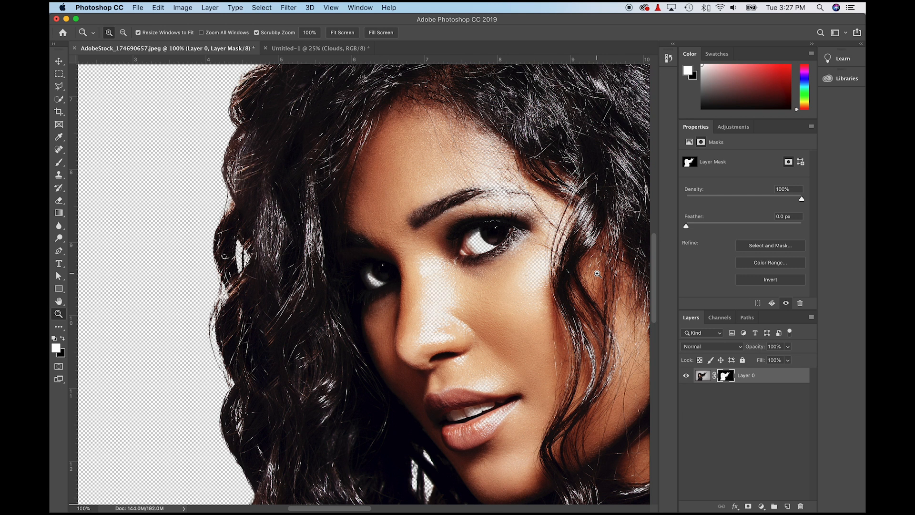
pyautogui.click(764, 245)
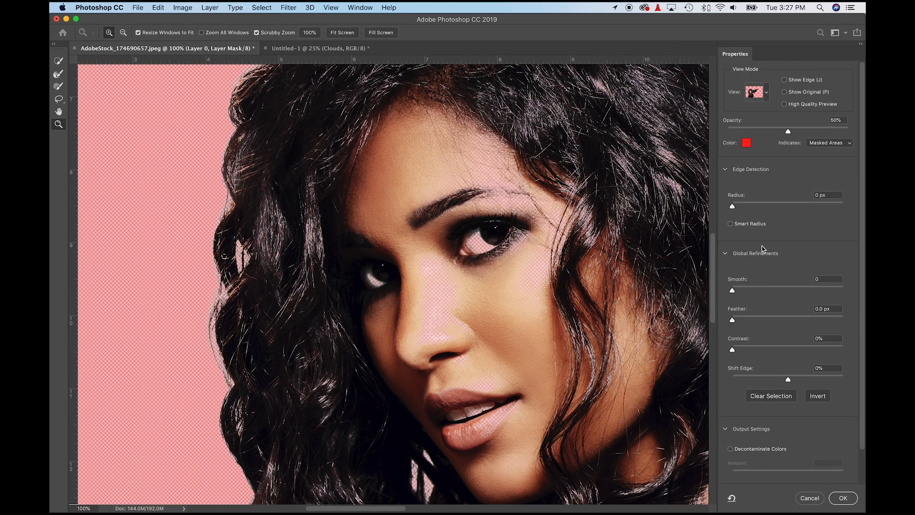
pyautogui.moveTo(335, 510); pyautogui.dragTo(357, 510)
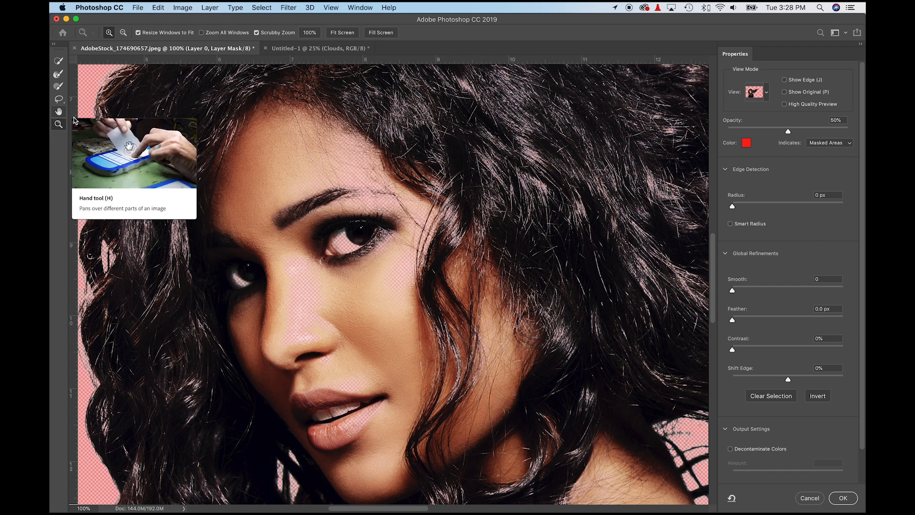
pyautogui.click(57, 123)
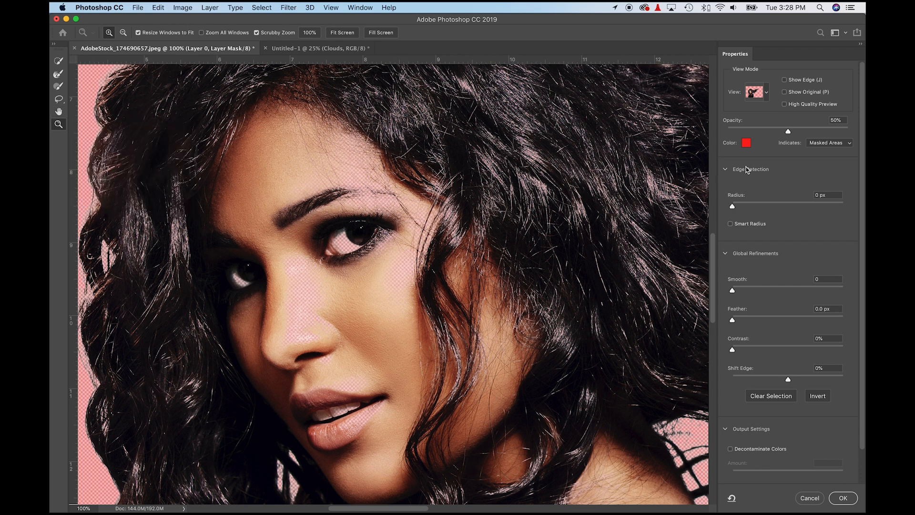
pyautogui.moveTo(792, 132); pyautogui.dragTo(835, 133)
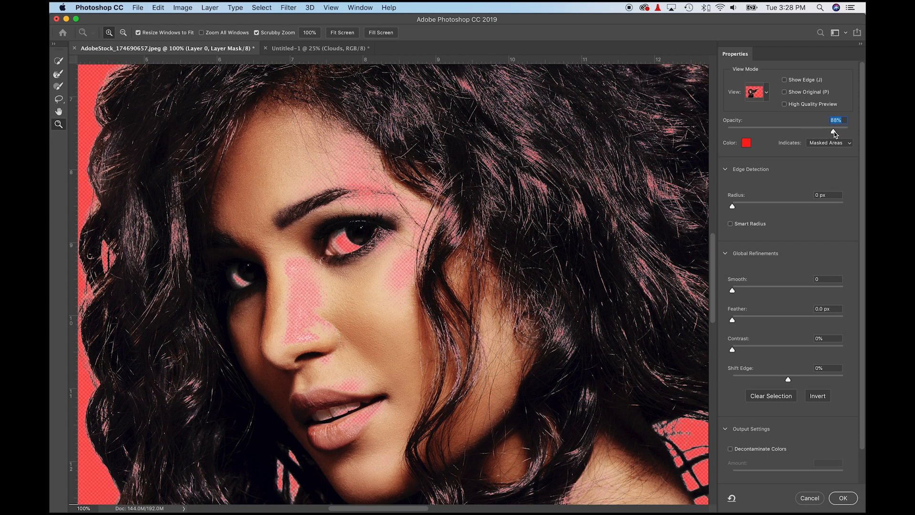
# Add the missed areas of the woman's face and the curls framing it to the mask with the Quick Selection tool at size 80.
pyautogui.click(56, 62)
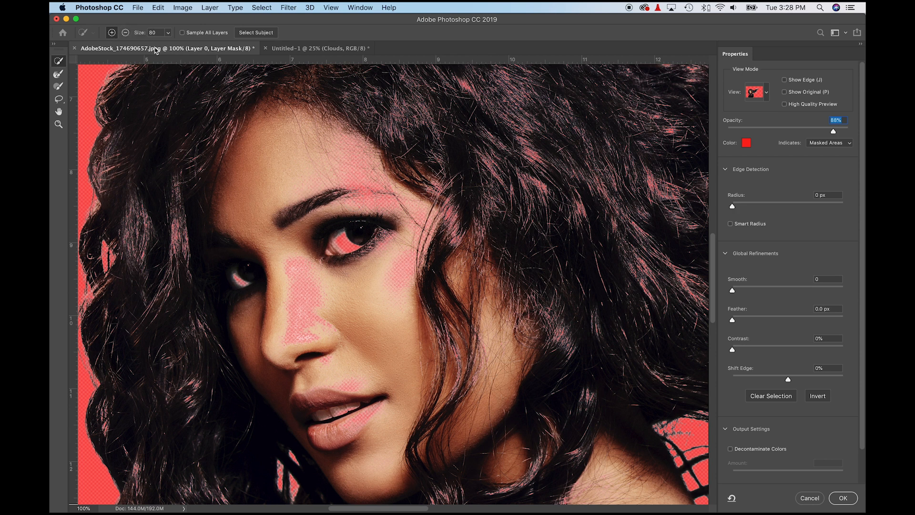
pyautogui.moveTo(358, 163)
pyautogui.mouseDown()
pyautogui.moveTo(377, 198)
pyautogui.moveTo(372, 205)
pyautogui.moveTo(348, 184)
pyautogui.moveTo(313, 219)
pyautogui.moveTo(307, 307)
pyautogui.moveTo(312, 289)
pyautogui.moveTo(363, 287)
pyautogui.moveTo(405, 272)
pyautogui.moveTo(455, 208)
pyautogui.moveTo(407, 138)
pyautogui.moveTo(369, 112)
pyautogui.moveTo(316, 101)
pyautogui.mouseUp()
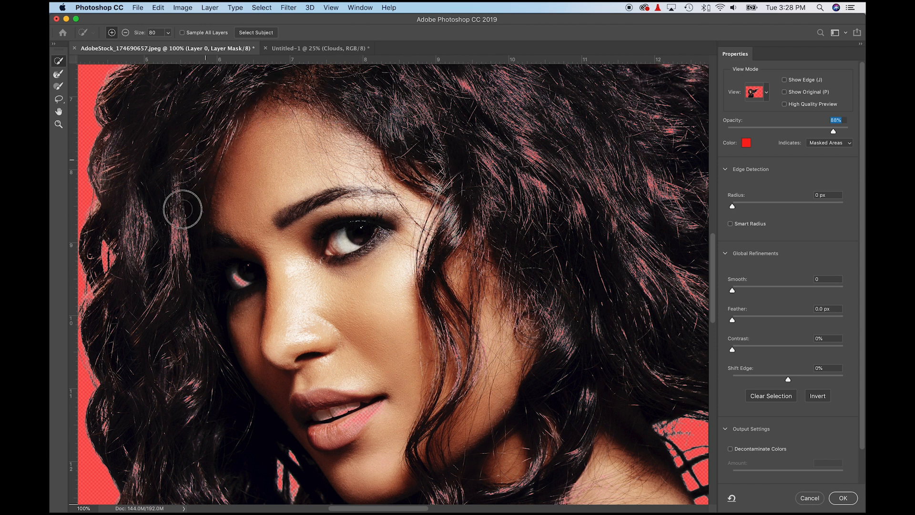
pyautogui.moveTo(179, 260); pyautogui.dragTo(147, 228)
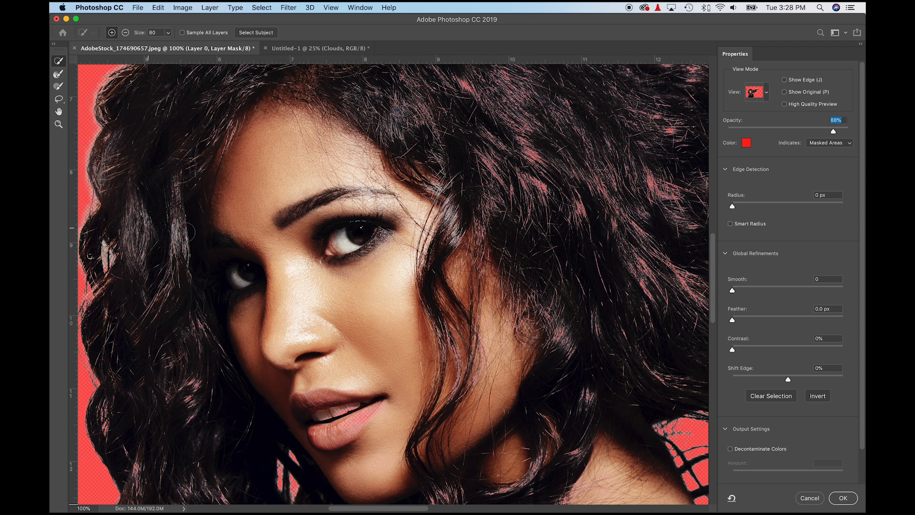
pyautogui.moveTo(192, 285); pyautogui.dragTo(331, 153)
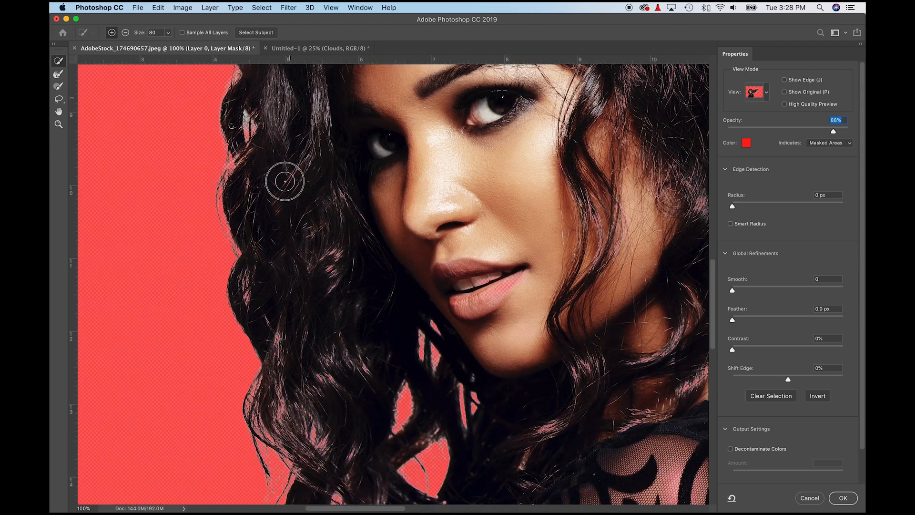
pyautogui.moveTo(282, 231)
pyautogui.mouseDown()
pyautogui.moveTo(309, 262)
pyautogui.moveTo(338, 263)
pyautogui.moveTo(331, 316)
pyautogui.mouseUp()
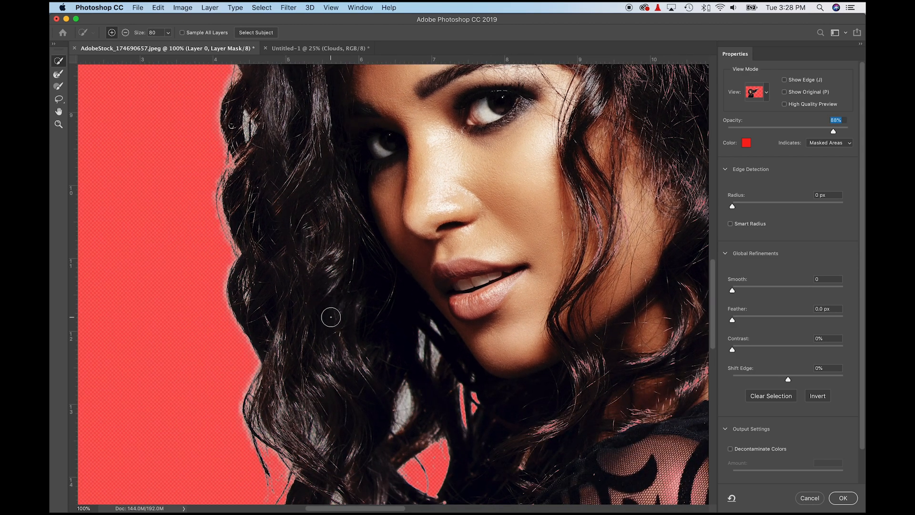
pyautogui.moveTo(395, 337); pyautogui.dragTo(348, 210)
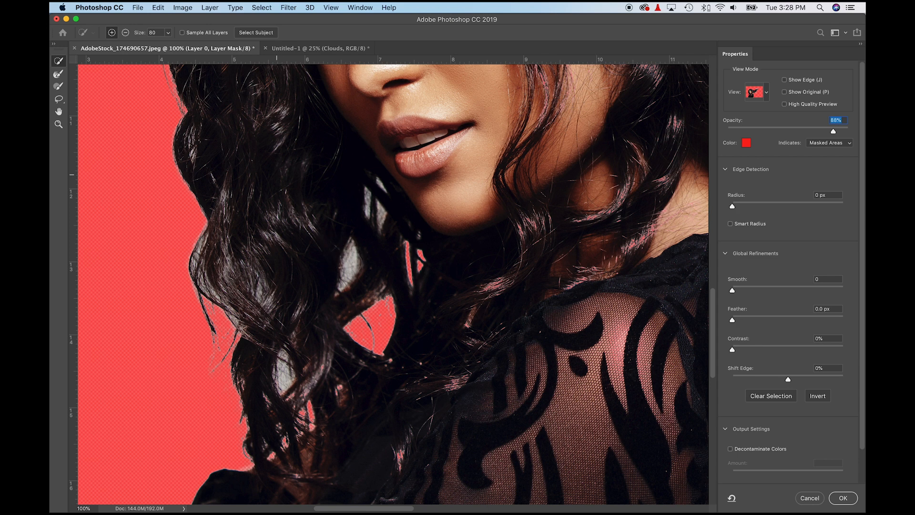
# Subtract the backdrop gaps between the curls beside and below the woman's chin with the Quick Selection tool.
pyautogui.click(125, 33)
pyautogui.moveTo(355, 275); pyautogui.dragTo(348, 262)
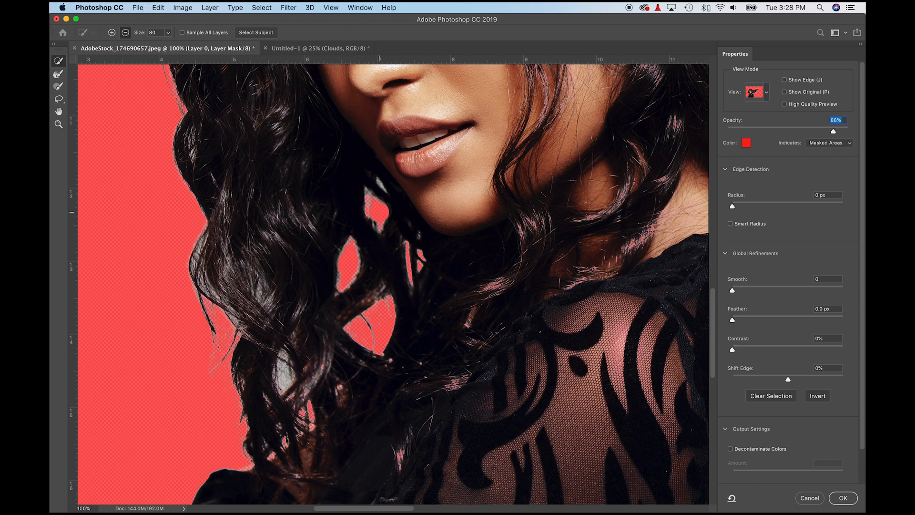
pyautogui.click(281, 376)
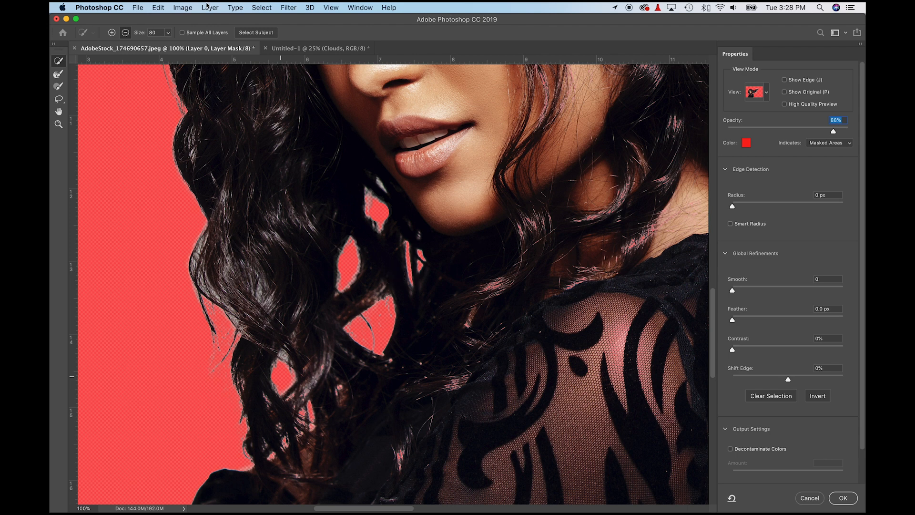
# Add the missed patches in the lace sleeve, shoulder and curls around the neck back to the mask with Quick Selection.
pyautogui.click(112, 33)
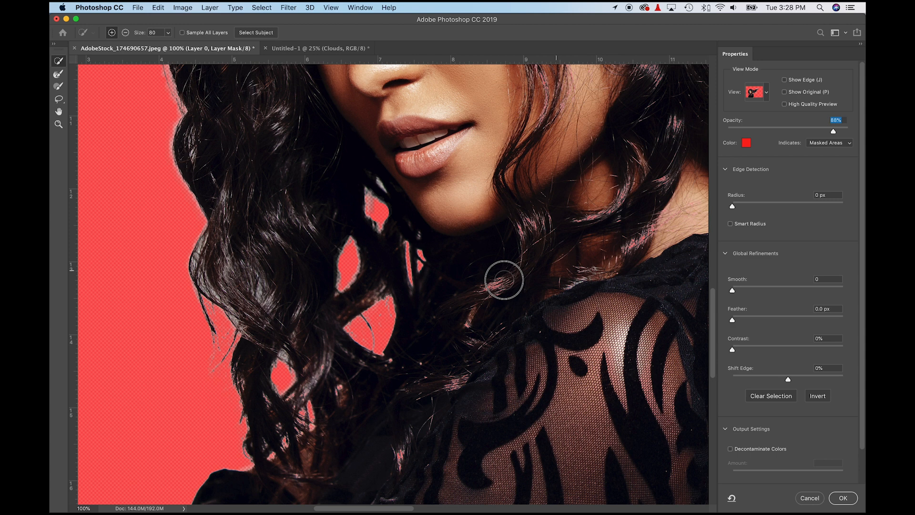
pyautogui.moveTo(437, 415); pyautogui.dragTo(395, 471)
pyautogui.moveTo(599, 317)
pyautogui.mouseDown()
pyautogui.moveTo(547, 355)
pyautogui.moveTo(367, 415)
pyautogui.mouseUp()
pyautogui.moveTo(447, 366)
pyautogui.mouseDown()
pyautogui.moveTo(389, 264)
pyautogui.moveTo(369, 151)
pyautogui.moveTo(376, 118)
pyautogui.mouseUp()
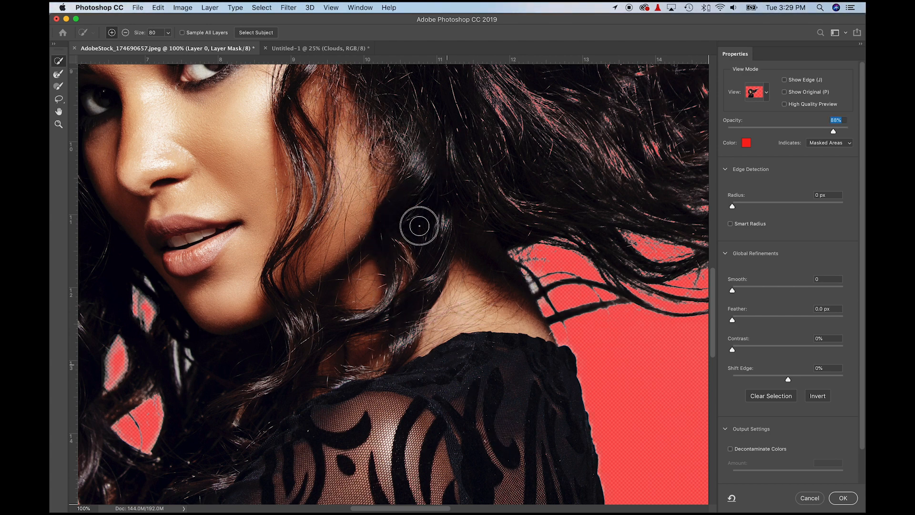
# Add the unselected patches in the crown and the thick mass of flying hair to the mask.
pyautogui.moveTo(460, 224); pyautogui.dragTo(453, 357)
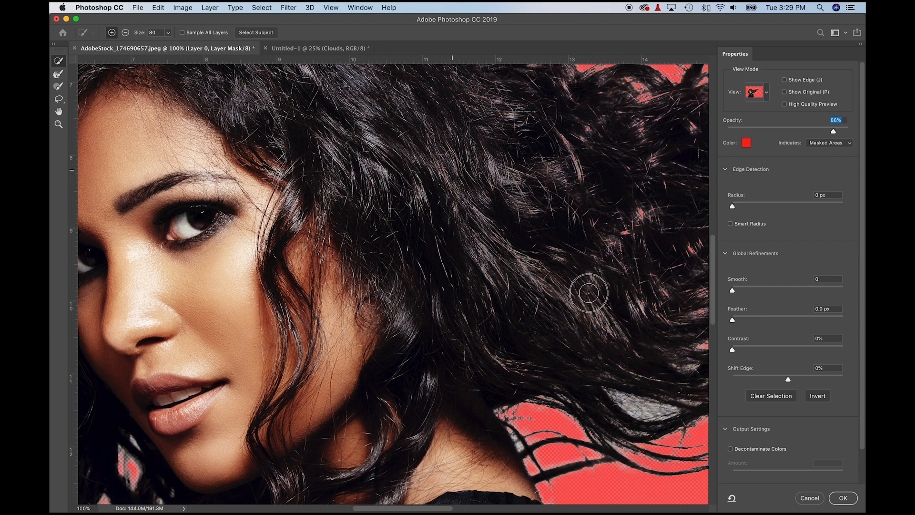
pyautogui.moveTo(609, 272)
pyautogui.mouseDown()
pyautogui.moveTo(488, 306)
pyautogui.moveTo(423, 353)
pyautogui.moveTo(440, 374)
pyautogui.mouseUp()
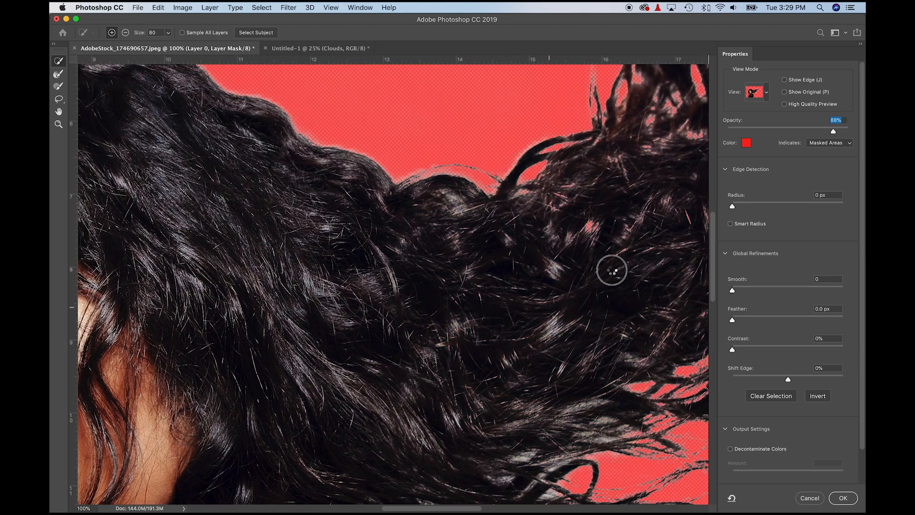
pyautogui.moveTo(613, 267)
pyautogui.mouseDown()
pyautogui.moveTo(490, 363)
pyautogui.moveTo(439, 386)
pyautogui.moveTo(497, 381)
pyautogui.moveTo(541, 301)
pyautogui.moveTo(578, 258)
pyautogui.moveTo(433, 261)
pyautogui.moveTo(438, 151)
pyautogui.mouseUp()
# Subtract the backdrop gaps along the lower strands and inside the loops of the flying hair with Quick Selection at size 25.
pyautogui.press('super+r')
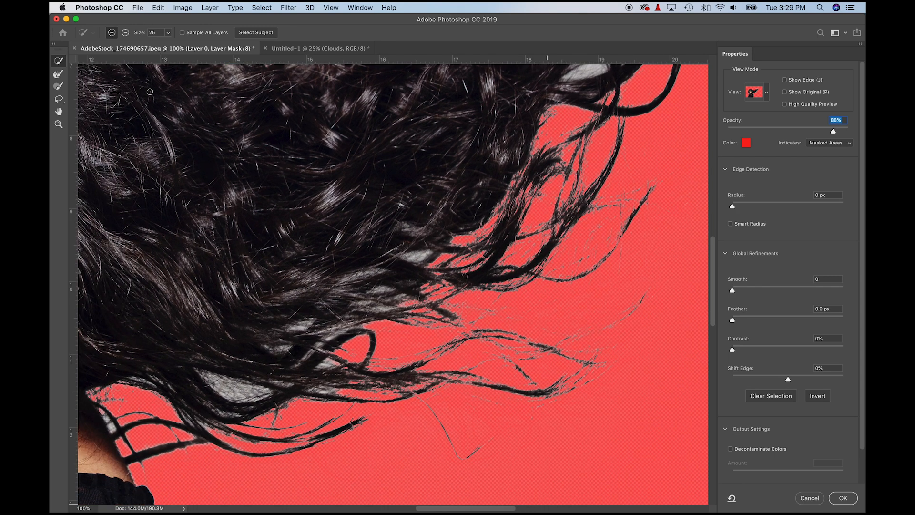
pyautogui.click(125, 33)
pyautogui.click(242, 388)
pyautogui.moveTo(400, 221); pyautogui.dragTo(322, 395)
pyautogui.moveTo(485, 252); pyautogui.dragTo(510, 242)
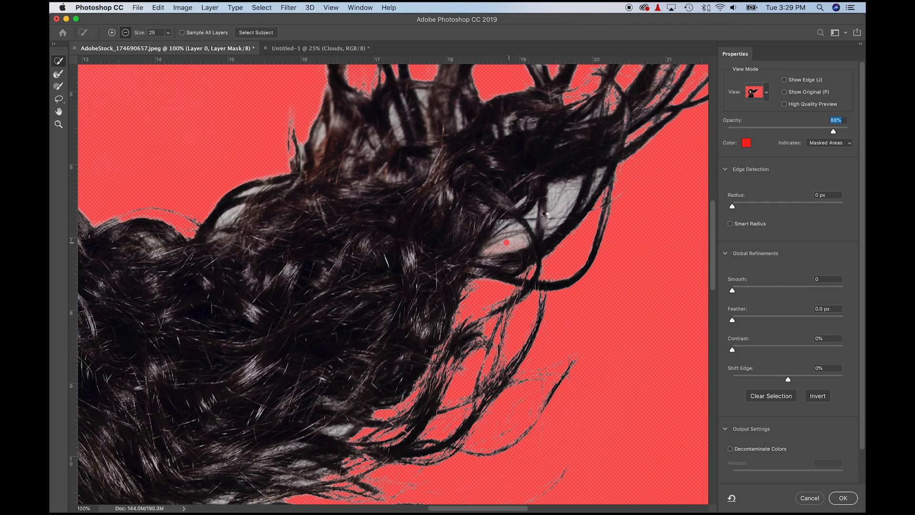
pyautogui.click(561, 204)
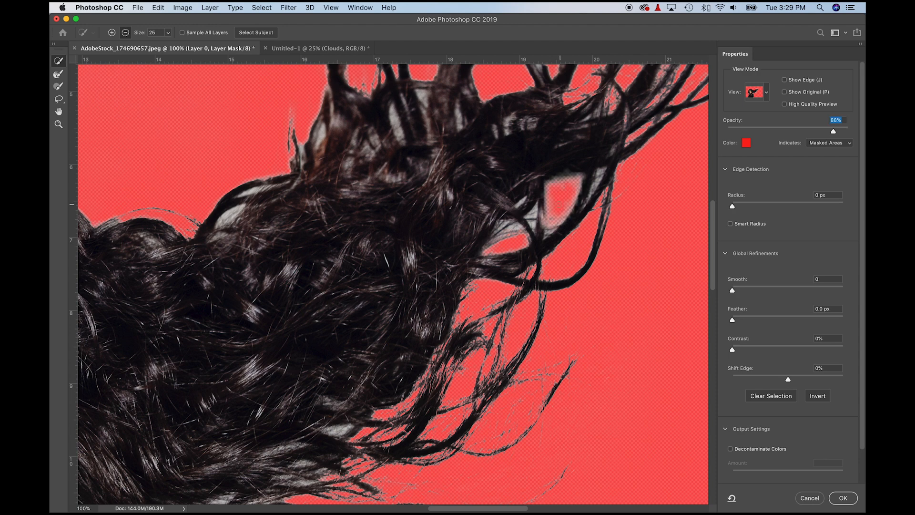
pyautogui.click(231, 214)
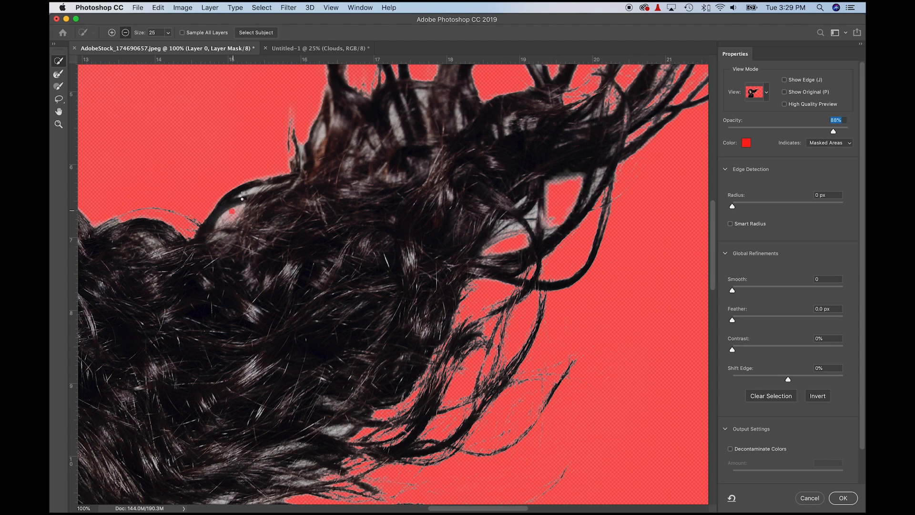
pyautogui.click(252, 191)
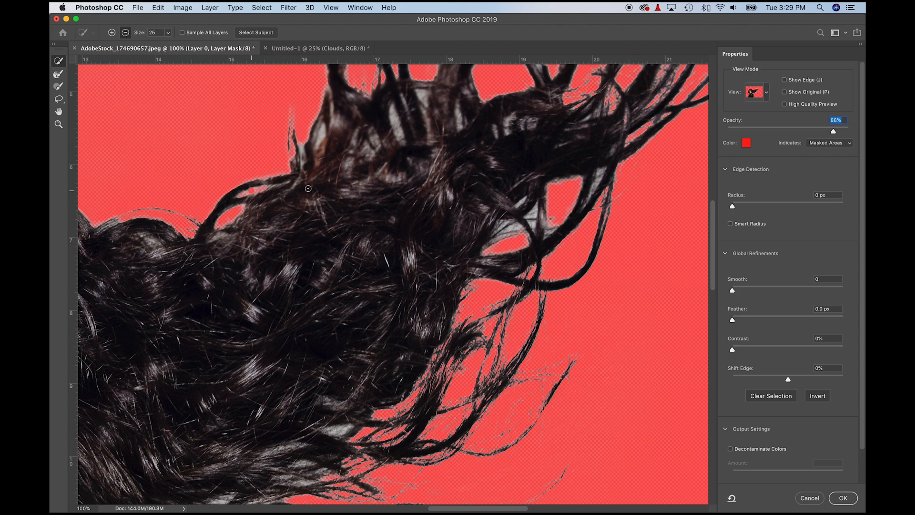
# Subtract the backdrop gaps between the upper flying strands and the small gap in the outer curls beside her face.
pyautogui.moveTo(357, 170); pyautogui.dragTo(361, 316)
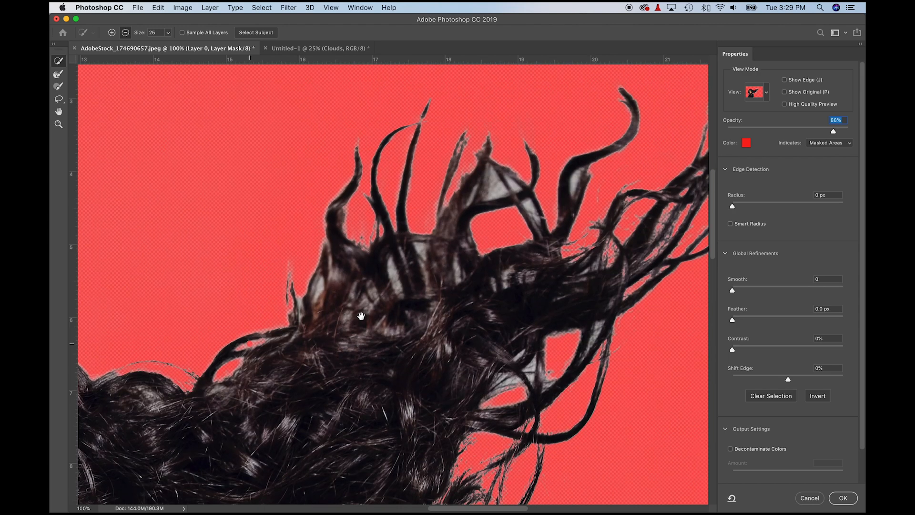
pyautogui.click(498, 186)
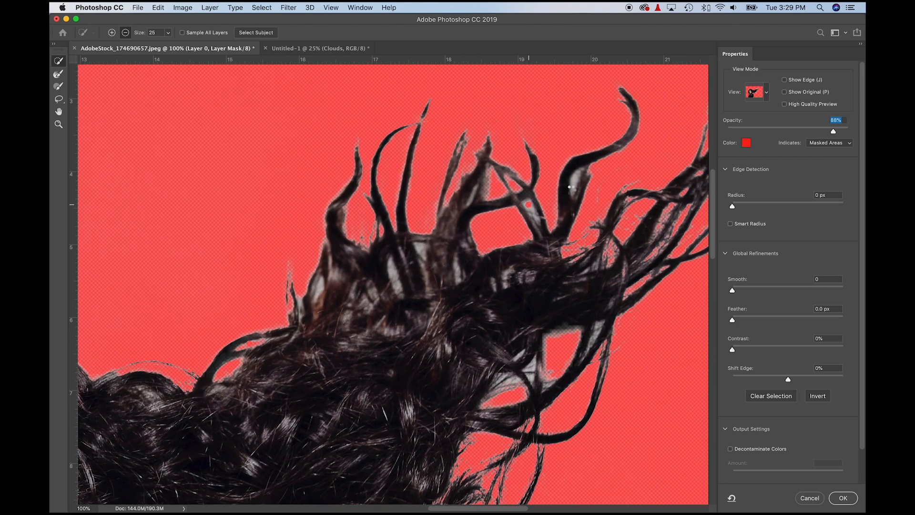
pyautogui.moveTo(380, 226); pyautogui.dragTo(667, 114)
pyautogui.moveTo(241, 237); pyautogui.dragTo(466, 292)
pyautogui.moveTo(368, 376); pyautogui.dragTo(367, 182)
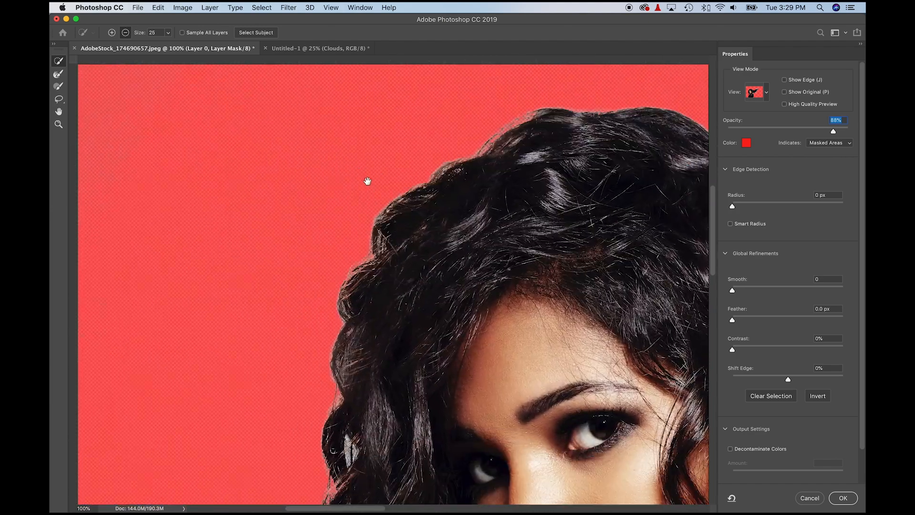
pyautogui.click(355, 336)
# Check the mask edge along the lower curls, sleeve and shoulder, and fit the whole photo in view.
pyautogui.moveTo(418, 376); pyautogui.dragTo(326, 142)
pyautogui.moveTo(374, 345); pyautogui.dragTo(322, 174)
pyautogui.moveTo(409, 239); pyautogui.dragTo(379, 127)
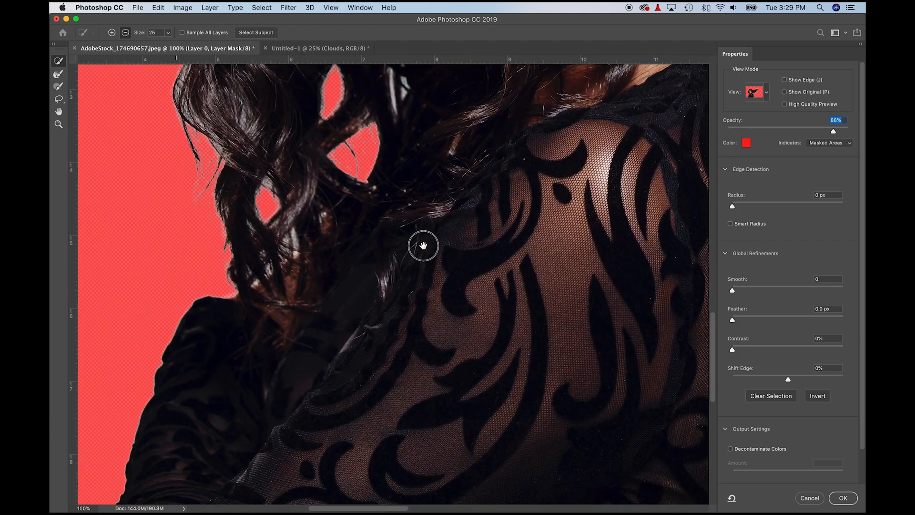
pyautogui.moveTo(446, 305); pyautogui.dragTo(417, 219)
pyautogui.moveTo(615, 258); pyautogui.dragTo(267, 286)
pyautogui.moveTo(393, 95); pyautogui.dragTo(486, 312)
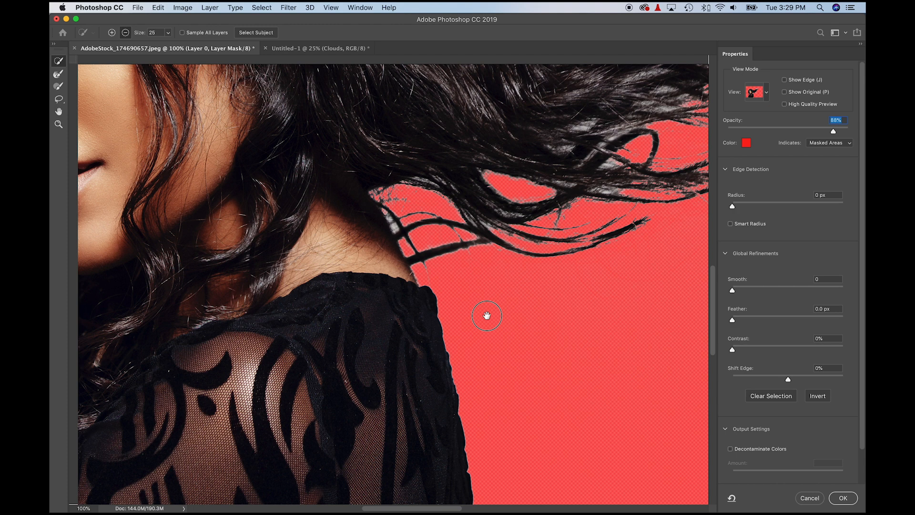
pyautogui.doubleClick(59, 112)
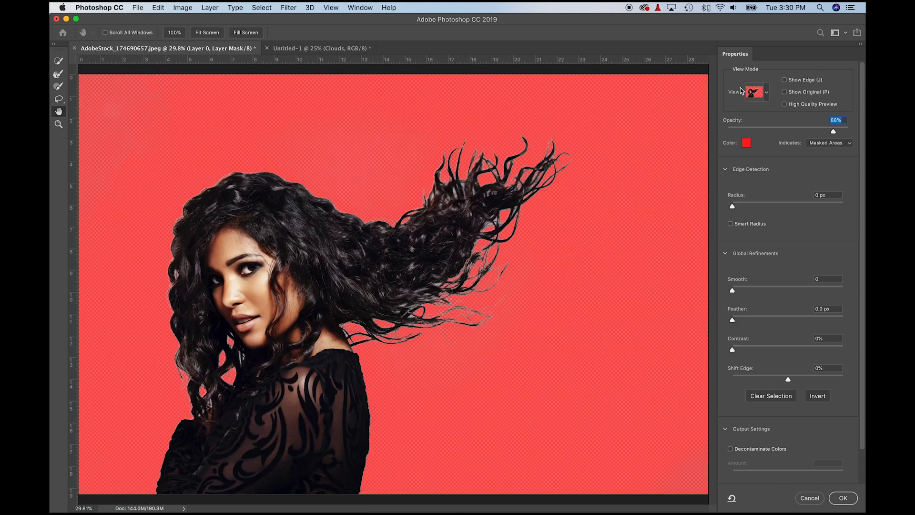
# Preview the cutout On Black at 58% opacity and return to the Overlay view.
pyautogui.click(765, 93)
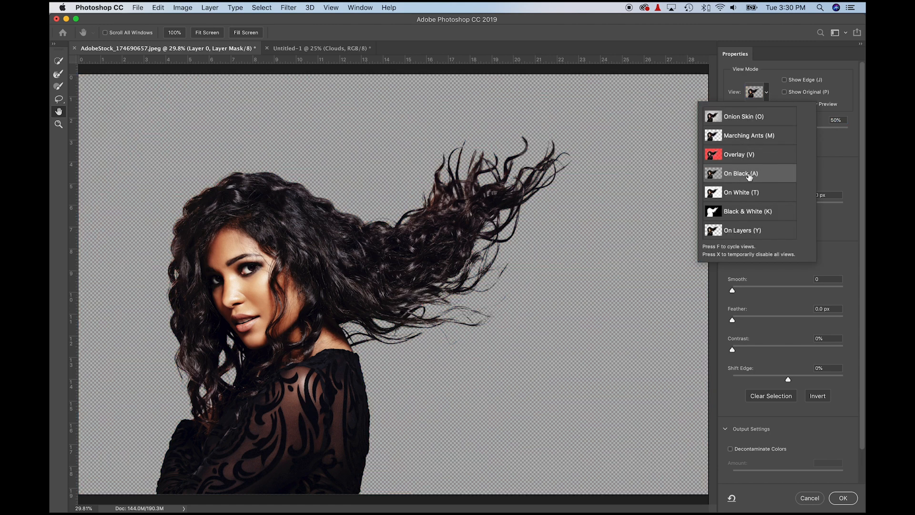
pyautogui.click(835, 148)
pyautogui.moveTo(796, 134)
pyautogui.mouseDown()
pyautogui.moveTo(857, 135)
pyautogui.moveTo(798, 138)
pyautogui.mouseUp()
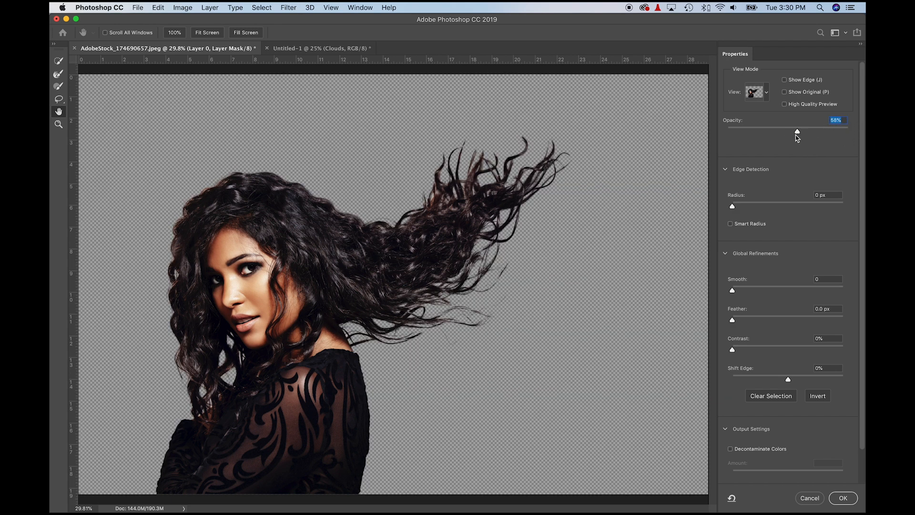
pyautogui.click(767, 93)
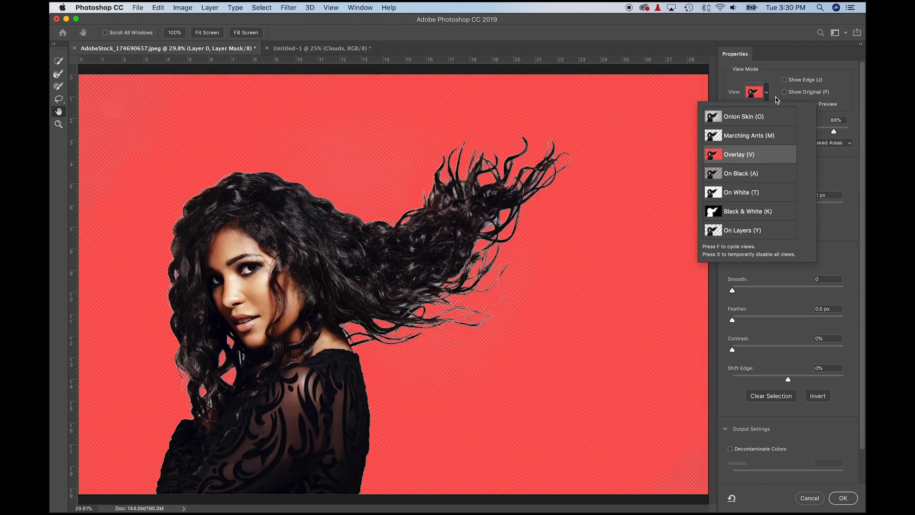
pyautogui.click(772, 86)
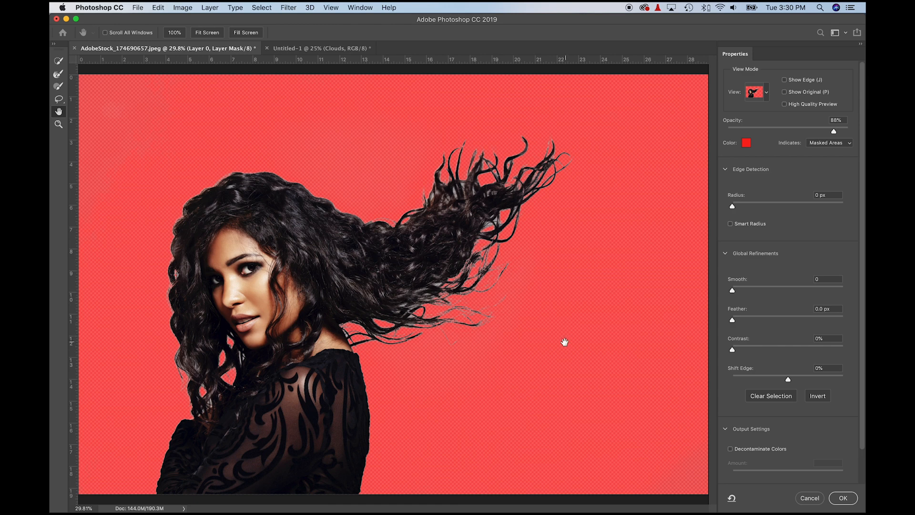
# Refine the edges of the lower curls and the gaps under the chin with the Refine Edge Brush at size 100.
pyautogui.press('z')
pyautogui.click(191, 364)
pyautogui.click(202, 364)
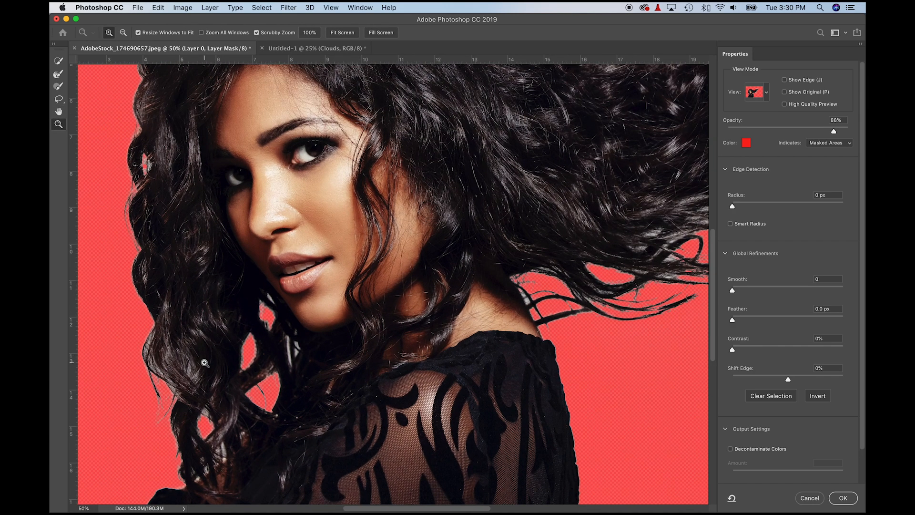
pyautogui.click(205, 363)
pyautogui.click(205, 363)
pyautogui.moveTo(221, 374); pyautogui.dragTo(297, 268)
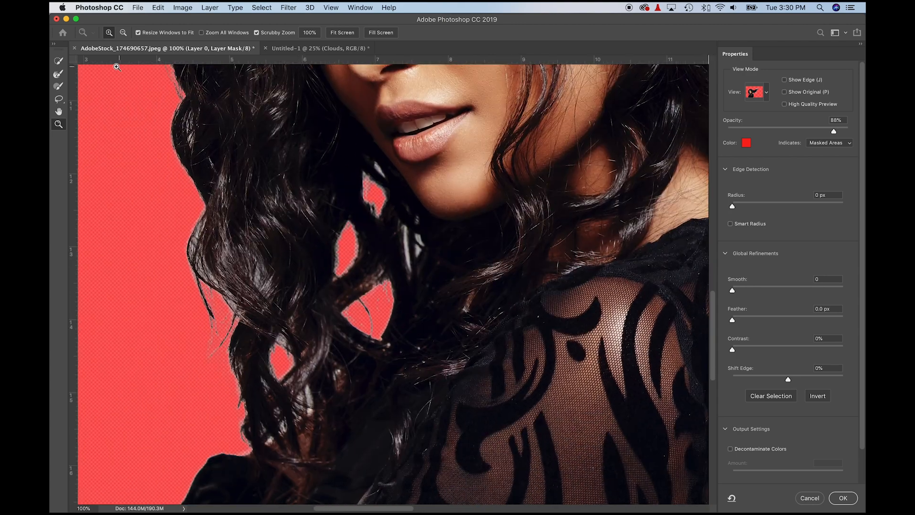
pyautogui.click(58, 81)
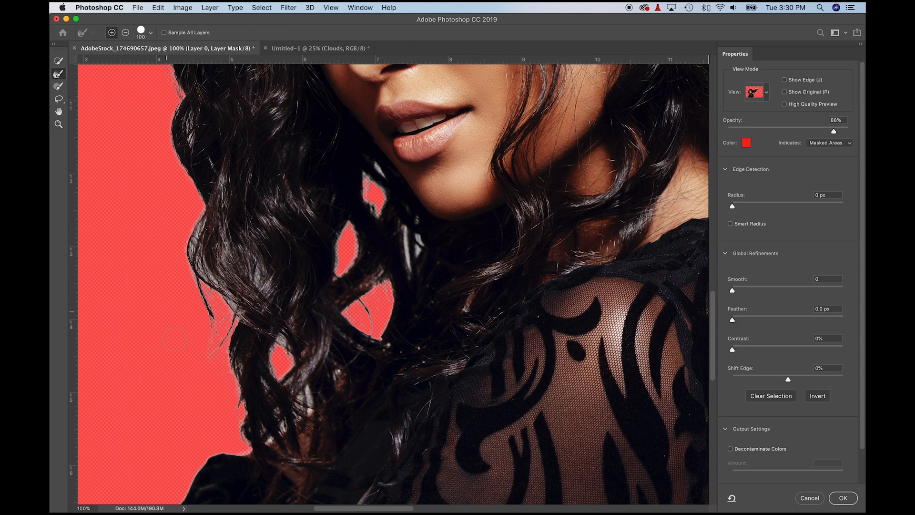
pyautogui.moveTo(234, 435)
pyautogui.mouseDown()
pyautogui.moveTo(228, 343)
pyautogui.moveTo(205, 282)
pyautogui.moveTo(205, 240)
pyautogui.moveTo(219, 274)
pyautogui.moveTo(240, 280)
pyautogui.moveTo(236, 308)
pyautogui.moveTo(285, 349)
pyautogui.moveTo(290, 364)
pyautogui.moveTo(279, 370)
pyautogui.moveTo(275, 361)
pyautogui.moveTo(301, 402)
pyautogui.moveTo(310, 395)
pyautogui.moveTo(267, 435)
pyautogui.mouseUp()
pyautogui.scroll(-1, 289, 383)
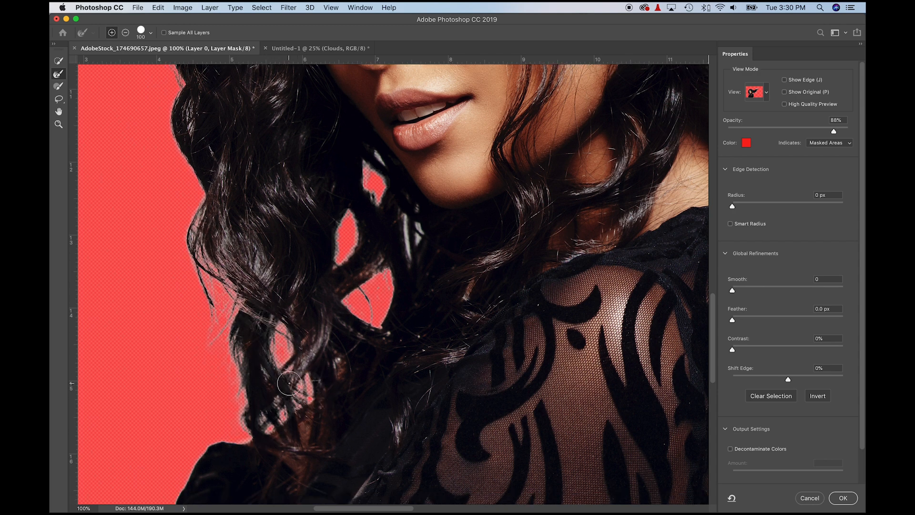
pyautogui.moveTo(383, 269)
pyautogui.mouseDown()
pyautogui.moveTo(356, 308)
pyautogui.moveTo(375, 313)
pyautogui.moveTo(393, 281)
pyautogui.mouseUp()
pyautogui.moveTo(381, 191)
pyautogui.mouseDown()
pyautogui.moveTo(377, 156)
pyautogui.moveTo(365, 206)
pyautogui.moveTo(338, 253)
pyautogui.moveTo(361, 232)
pyautogui.moveTo(411, 225)
pyautogui.moveTo(411, 245)
pyautogui.moveTo(419, 205)
pyautogui.mouseUp()
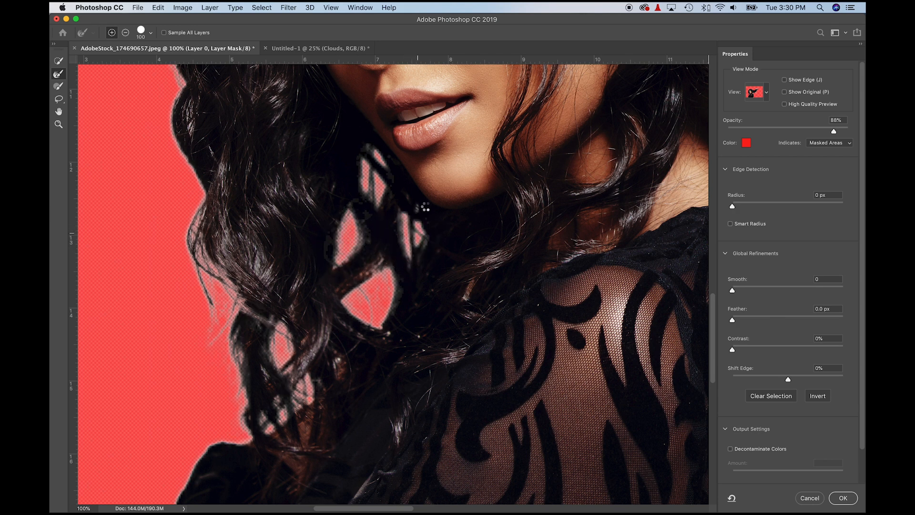
# Refine the edge of the outer curls beside her face with the Refine Edge Brush at size 250.
pyautogui.scroll(5, 293, 255)
pyautogui.hscroll(-4, 292, 256)
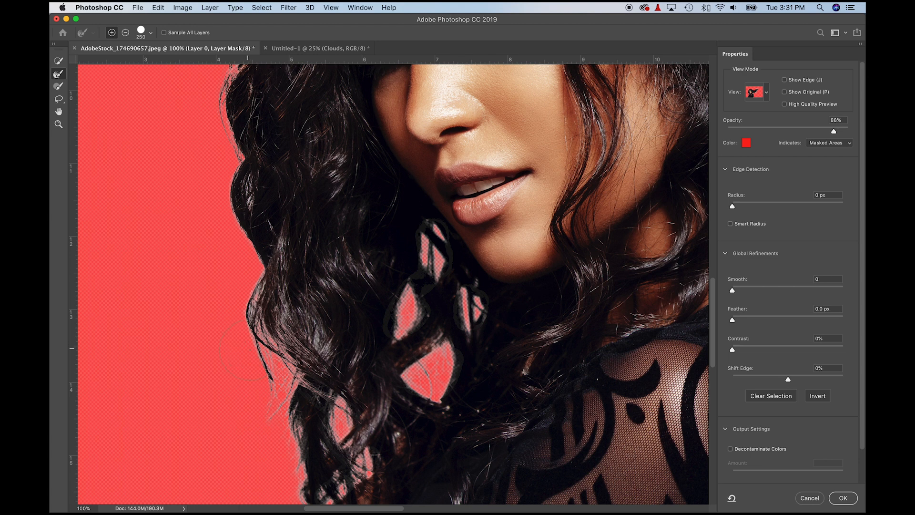
pyautogui.moveTo(257, 358)
pyautogui.mouseDown()
pyautogui.moveTo(251, 200)
pyautogui.moveTo(230, 124)
pyautogui.mouseUp()
pyautogui.moveTo(269, 169); pyautogui.dragTo(312, 351)
pyautogui.moveTo(280, 216); pyautogui.dragTo(276, 149)
pyautogui.moveTo(341, 171)
pyautogui.mouseDown()
pyautogui.moveTo(388, 323)
pyautogui.moveTo(419, 385)
pyautogui.mouseUp()
pyautogui.moveTo(340, 357)
pyautogui.mouseDown()
pyautogui.moveTo(378, 214)
pyautogui.moveTo(410, 169)
pyautogui.moveTo(457, 135)
pyautogui.mouseUp()
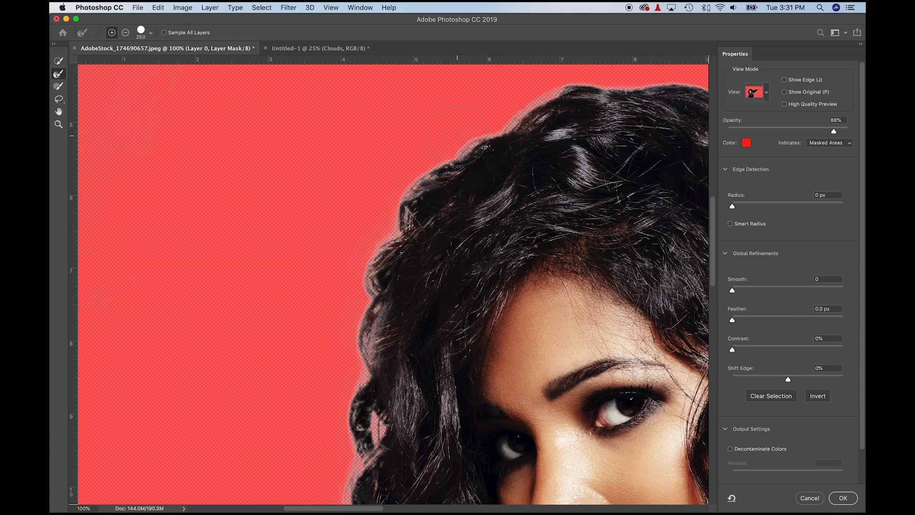
# Refine the hair edge over the crown of the head and across to the flying hair with the Refine Edge Brush.
pyautogui.moveTo(527, 152); pyautogui.dragTo(297, 287)
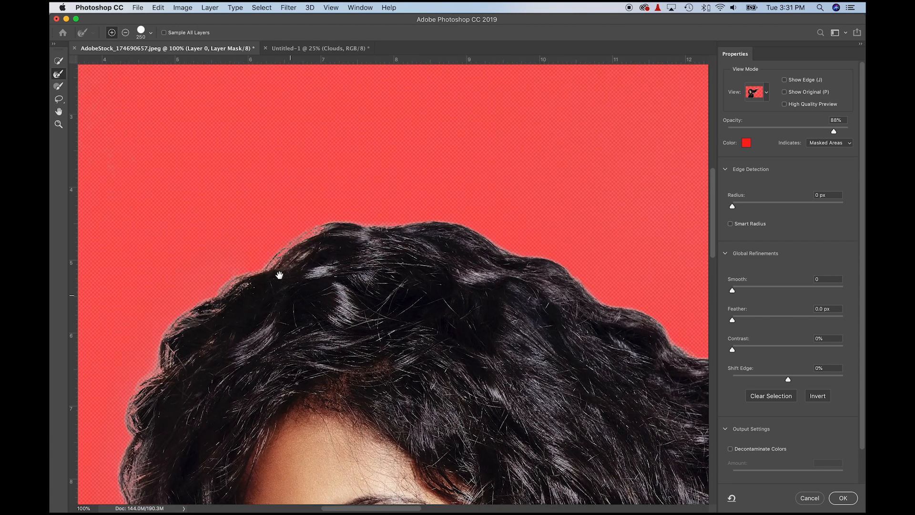
pyautogui.moveTo(251, 255)
pyautogui.mouseDown()
pyautogui.moveTo(329, 236)
pyautogui.moveTo(419, 234)
pyautogui.moveTo(613, 276)
pyautogui.moveTo(619, 288)
pyautogui.moveTo(516, 267)
pyautogui.moveTo(275, 250)
pyautogui.moveTo(286, 274)
pyautogui.moveTo(353, 315)
pyautogui.moveTo(493, 343)
pyautogui.moveTo(584, 326)
pyautogui.moveTo(616, 296)
pyautogui.moveTo(644, 231)
pyautogui.moveTo(267, 334)
pyautogui.moveTo(377, 246)
pyautogui.moveTo(376, 305)
pyautogui.moveTo(410, 311)
pyautogui.moveTo(377, 344)
pyautogui.moveTo(334, 362)
pyautogui.moveTo(480, 325)
pyautogui.moveTo(500, 305)
pyautogui.moveTo(496, 243)
pyautogui.moveTo(562, 281)
pyautogui.moveTo(616, 183)
pyautogui.moveTo(677, 257)
pyautogui.moveTo(610, 337)
pyautogui.moveTo(638, 351)
pyautogui.moveTo(666, 290)
pyautogui.moveTo(472, 338)
pyautogui.mouseUp()
pyautogui.moveTo(504, 299)
pyautogui.mouseDown()
pyautogui.moveTo(551, 227)
pyautogui.moveTo(554, 304)
pyautogui.moveTo(545, 333)
pyautogui.moveTo(590, 252)
pyautogui.moveTo(549, 331)
pyautogui.moveTo(413, 440)
pyautogui.moveTo(367, 501)
pyautogui.moveTo(333, 507)
pyautogui.moveTo(335, 474)
pyautogui.mouseUp()
pyautogui.moveTo(389, 452)
pyautogui.mouseDown()
pyautogui.moveTo(549, 173)
pyautogui.moveTo(477, 267)
pyautogui.moveTo(429, 257)
pyautogui.moveTo(409, 367)
pyautogui.moveTo(343, 391)
pyautogui.moveTo(324, 429)
pyautogui.moveTo(400, 329)
pyautogui.moveTo(470, 333)
pyautogui.moveTo(434, 403)
pyautogui.moveTo(475, 401)
pyautogui.moveTo(514, 351)
pyautogui.mouseUp()
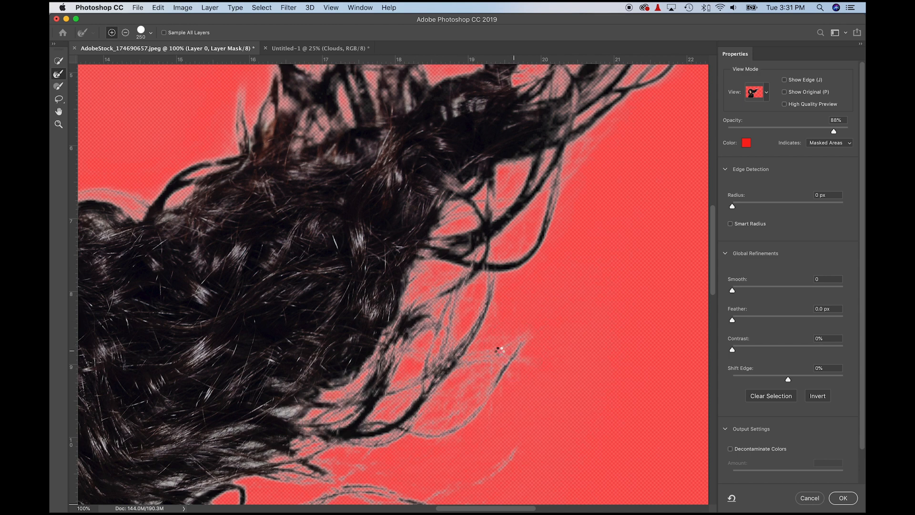
# Refine the wispy strands along the underside of the flying hair back to her neck.
pyautogui.moveTo(422, 411); pyautogui.dragTo(524, 195)
pyautogui.moveTo(441, 236)
pyautogui.mouseDown()
pyautogui.moveTo(382, 267)
pyautogui.moveTo(386, 315)
pyautogui.moveTo(599, 282)
pyautogui.mouseUp()
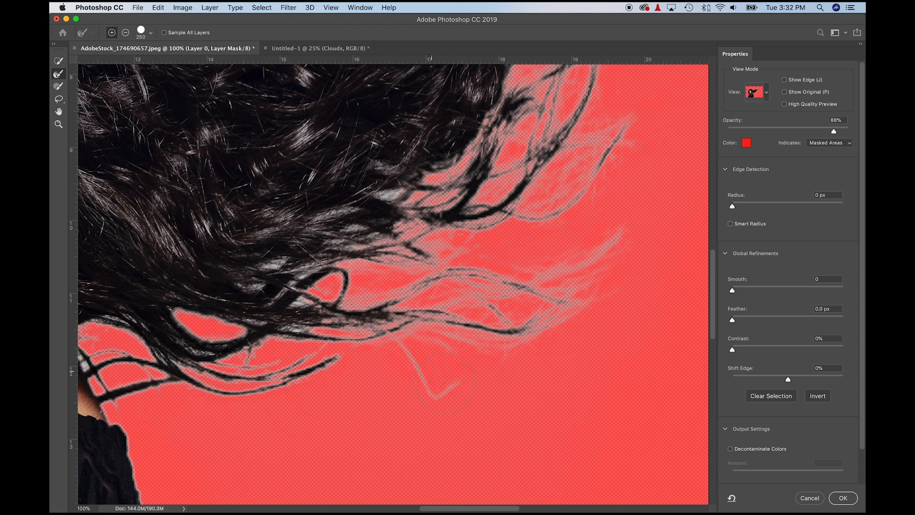
pyautogui.moveTo(333, 338)
pyautogui.mouseDown()
pyautogui.moveTo(245, 370)
pyautogui.moveTo(149, 331)
pyautogui.moveTo(357, 266)
pyautogui.moveTo(276, 267)
pyautogui.moveTo(269, 286)
pyautogui.moveTo(275, 308)
pyautogui.moveTo(309, 328)
pyautogui.moveTo(330, 366)
pyautogui.mouseUp()
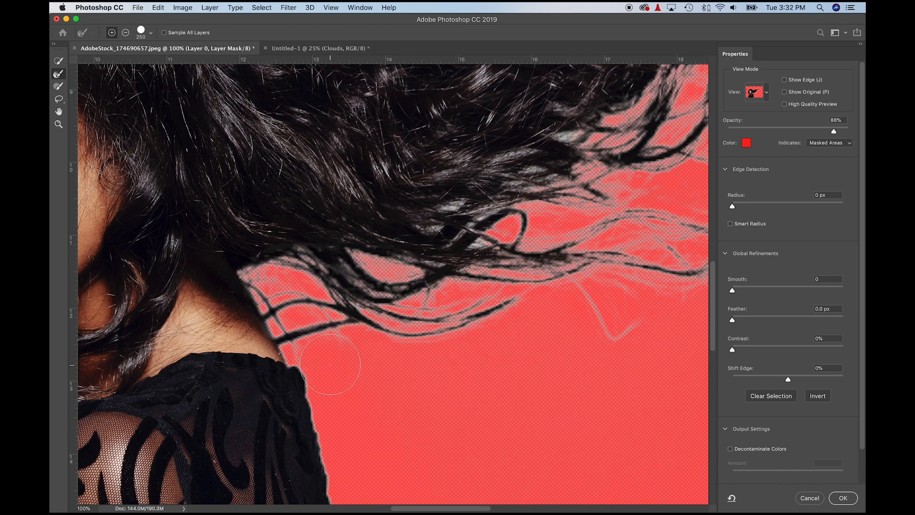
# Refine the mask edge of the black lace shoulder and sleeve below the flying hair, down to the photo's lower border.
pyautogui.scroll(-5, 347, 357)
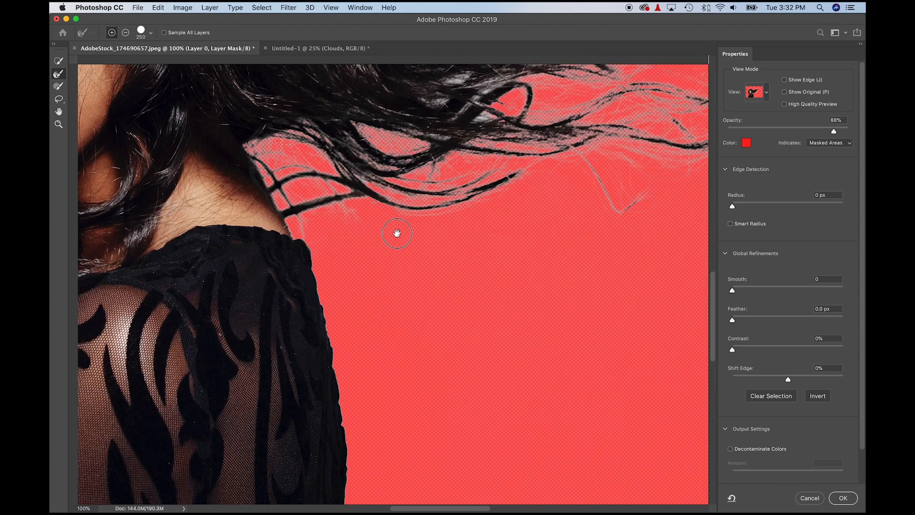
pyautogui.moveTo(306, 131)
pyautogui.mouseDown()
pyautogui.moveTo(334, 272)
pyautogui.moveTo(357, 327)
pyautogui.mouseUp()
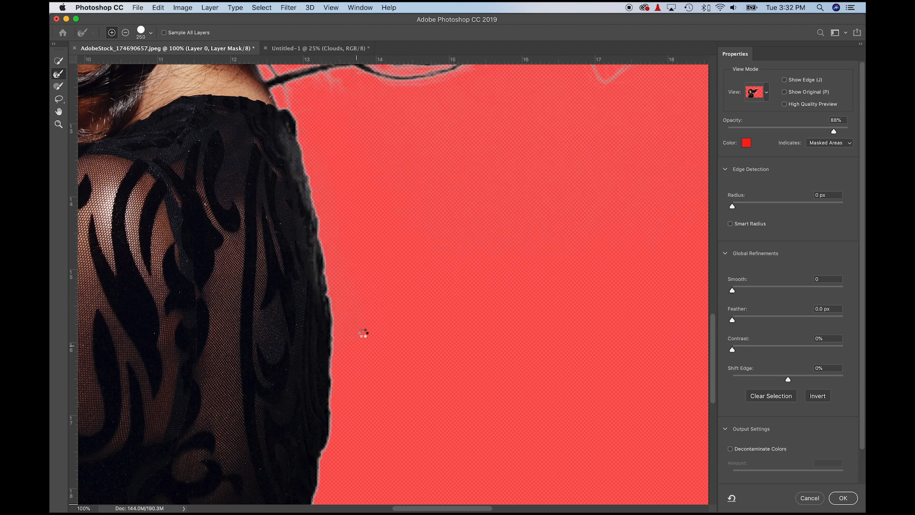
pyautogui.moveTo(397, 356); pyautogui.dragTo(427, 180)
pyautogui.moveTo(380, 160); pyautogui.dragTo(380, 245)
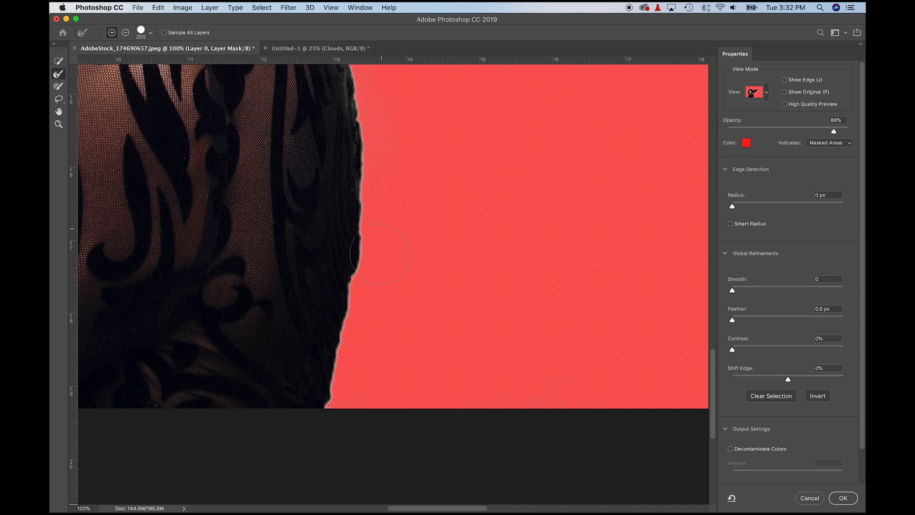
pyautogui.moveTo(373, 315)
pyautogui.mouseDown()
pyautogui.moveTo(340, 356)
pyautogui.moveTo(348, 402)
pyautogui.mouseUp()
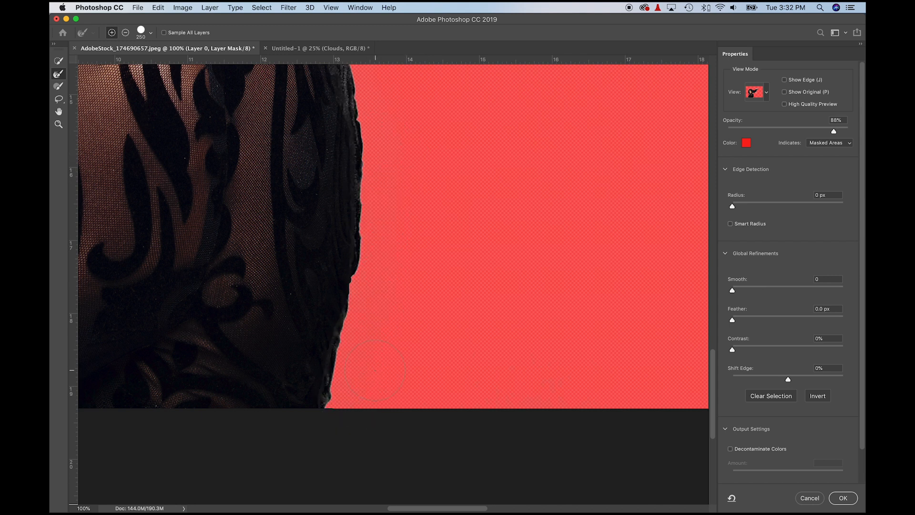
pyautogui.moveTo(362, 259); pyautogui.dragTo(444, 344)
# Refine the mask edge of the other sleeve, from beneath the lower curls down to the photo's border.
pyautogui.moveTo(138, 400); pyautogui.dragTo(472, 257)
pyautogui.press('super+r')
pyautogui.moveTo(257, 204)
pyautogui.mouseDown()
pyautogui.moveTo(170, 334)
pyautogui.moveTo(168, 384)
pyautogui.moveTo(138, 456)
pyautogui.mouseUp()
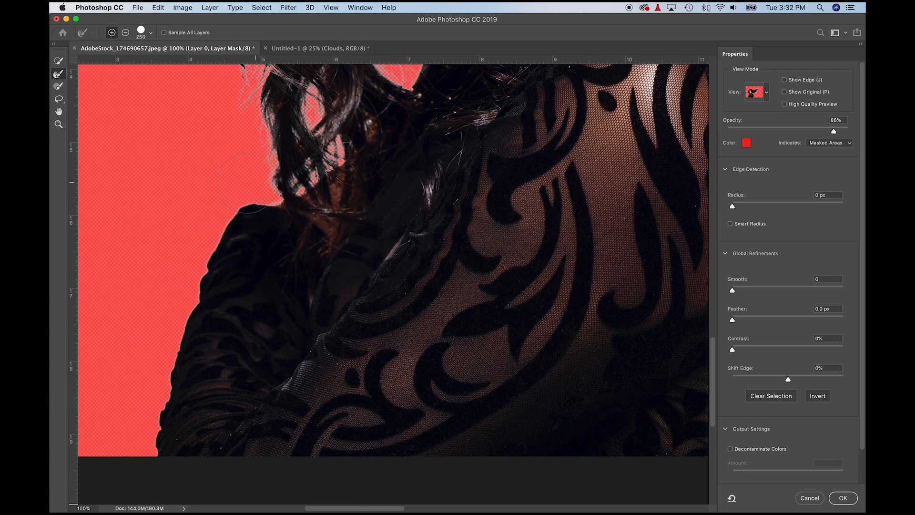
pyautogui.moveTo(167, 311); pyautogui.dragTo(130, 418)
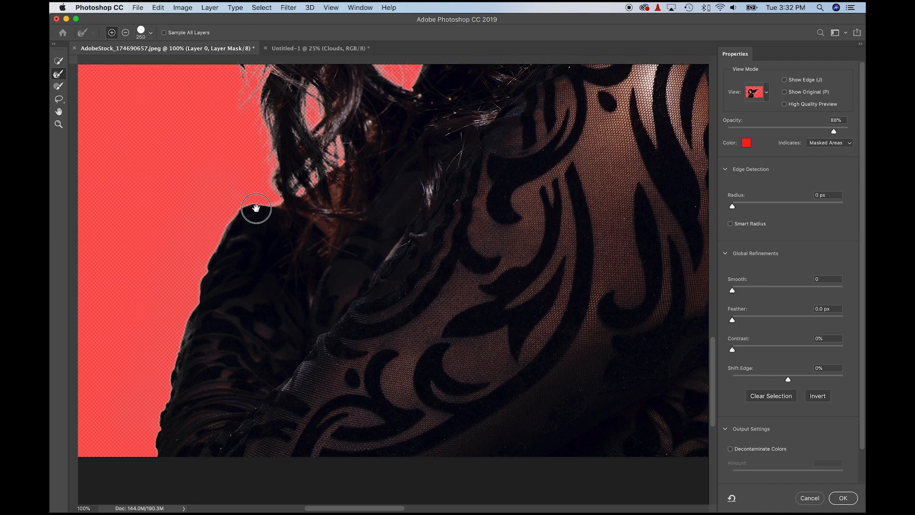
# Check the refined edges around the lower curls and the flying hair, zoomed out to 50%.
pyautogui.scroll(10, 251, 204)
pyautogui.hscroll(-2, 251, 204)
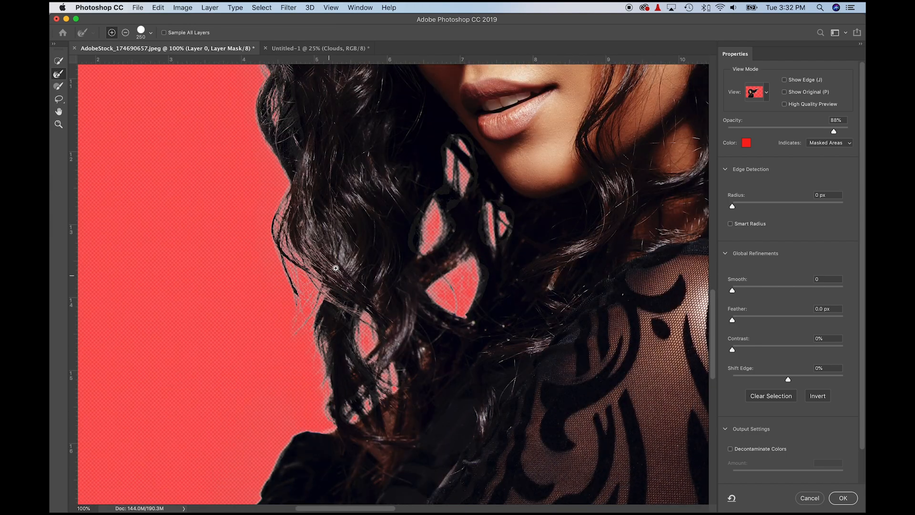
pyautogui.press('z')
pyautogui.keyDown('alt'); pyautogui.click(355, 247); pyautogui.keyUp('alt')
pyautogui.keyDown('alt'); pyautogui.click(365, 256); pyautogui.keyUp('alt')
pyautogui.moveTo(528, 173); pyautogui.dragTo(374, 375)
pyautogui.moveTo(491, 239); pyautogui.dragTo(428, 270)
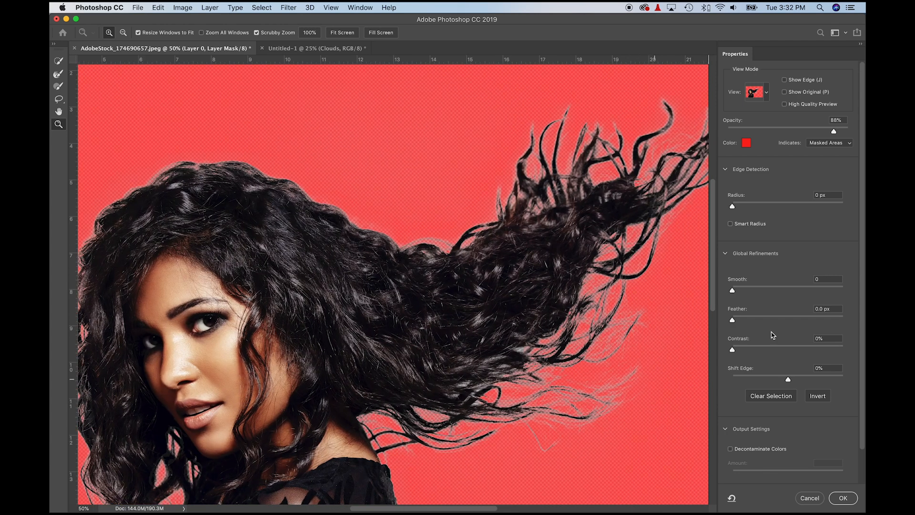
# Preview the cutout On Black at 100% opacity and inspect the hair for leftover backdrop fringes.
pyautogui.click(766, 94)
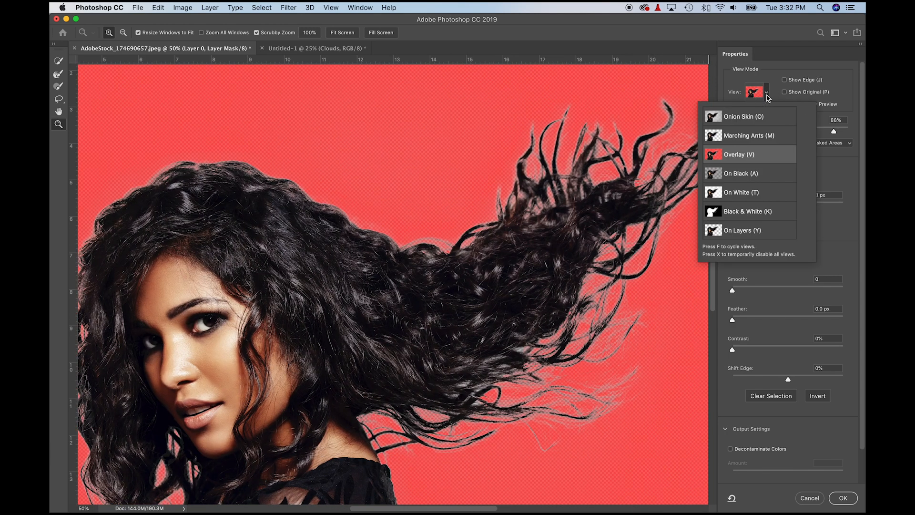
pyautogui.click(753, 175)
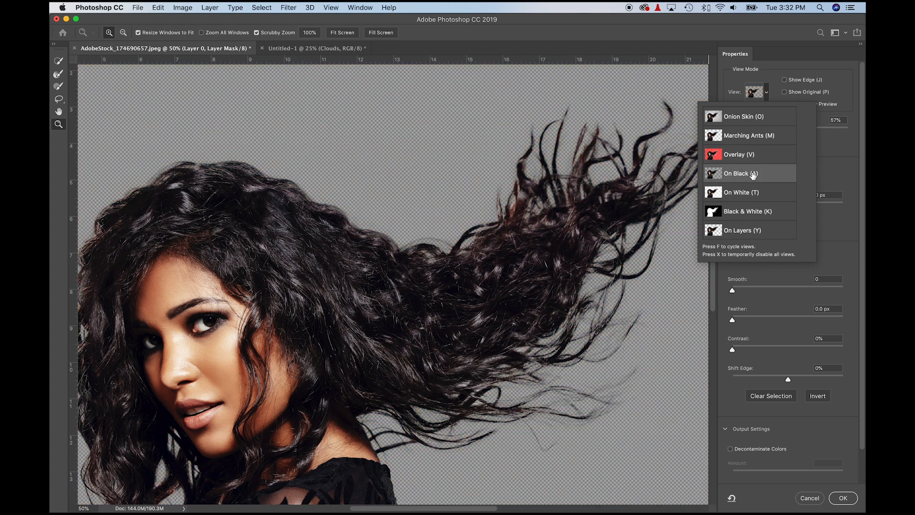
pyautogui.click(851, 170)
pyautogui.moveTo(796, 129); pyautogui.dragTo(862, 133)
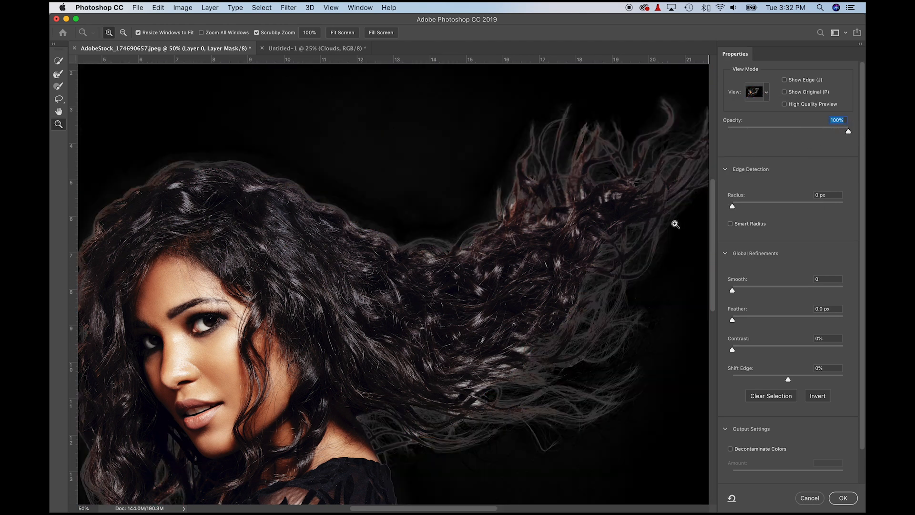
pyautogui.moveTo(521, 344); pyautogui.dragTo(584, 305)
pyautogui.moveTo(466, 352); pyautogui.dragTo(468, 329)
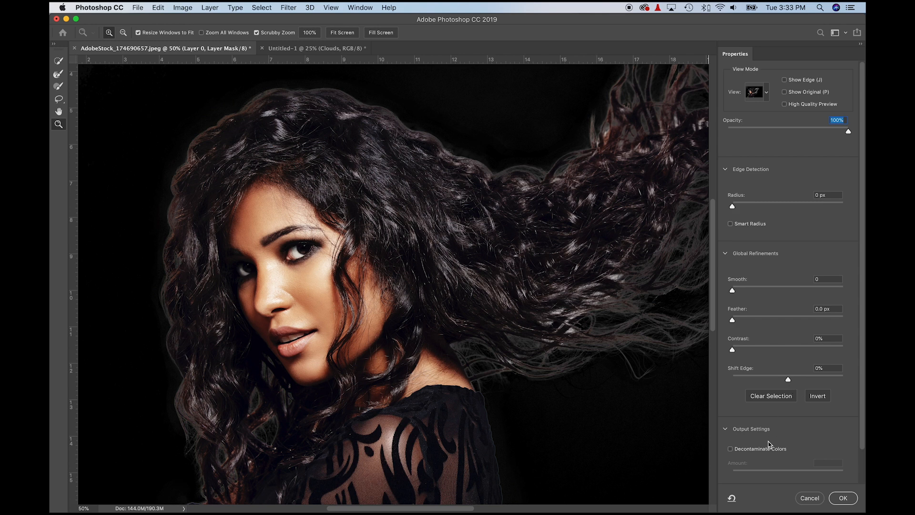
# Enable Decontaminate Colors, comparing the hair fringes with the option off and on.
pyautogui.scroll(-3, 799, 432)
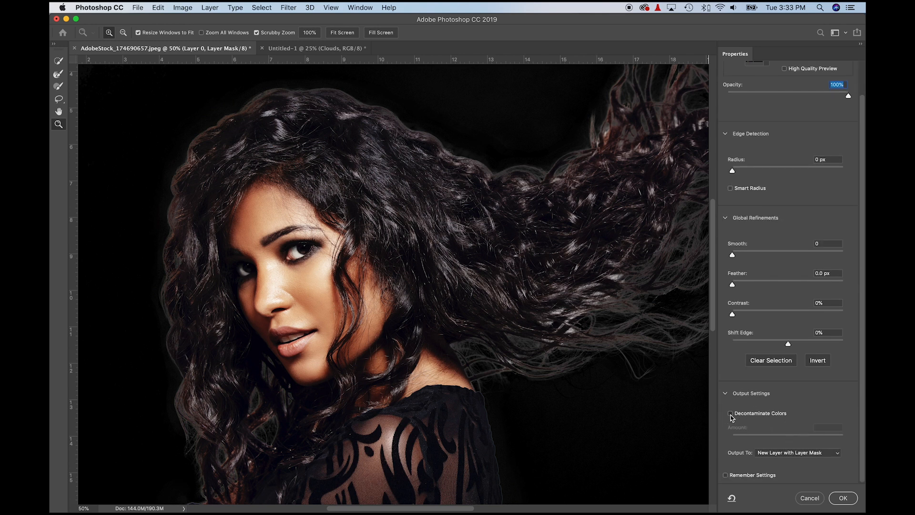
pyautogui.click(745, 414)
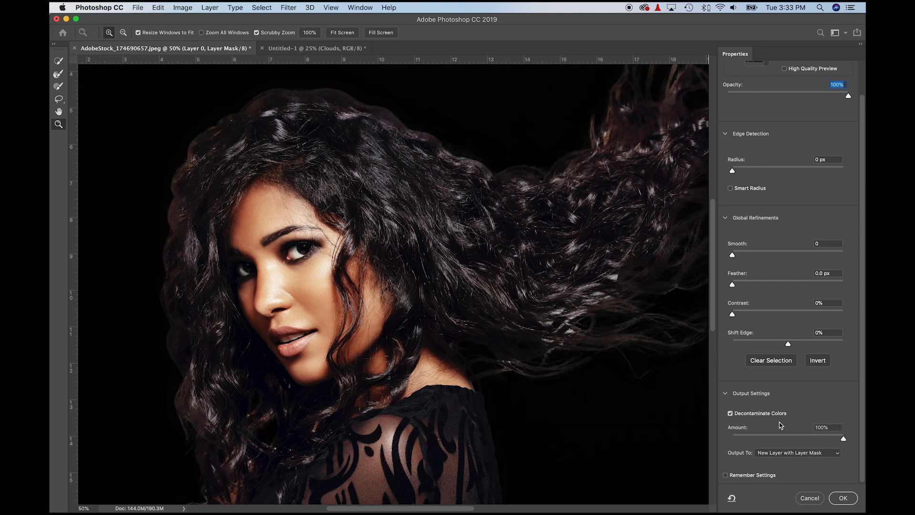
pyautogui.click(731, 414)
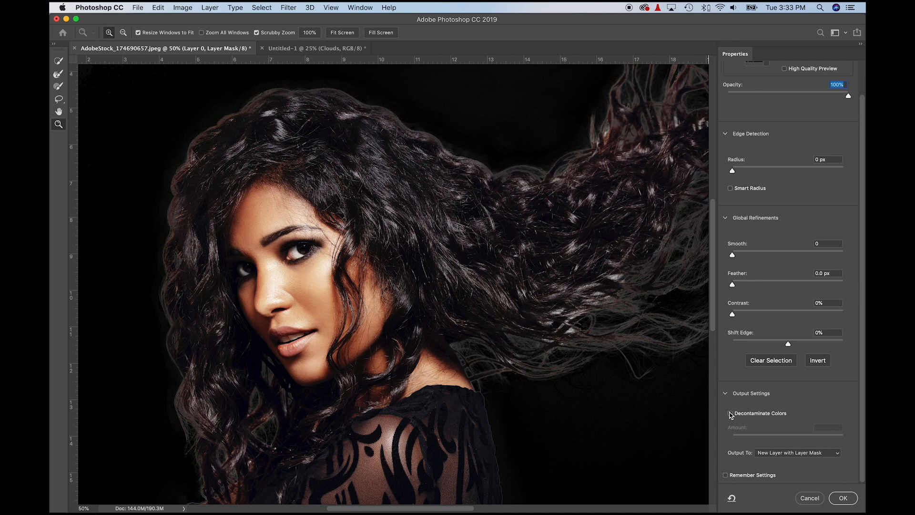
pyautogui.click(731, 414)
pyautogui.moveTo(642, 284); pyautogui.dragTo(478, 333)
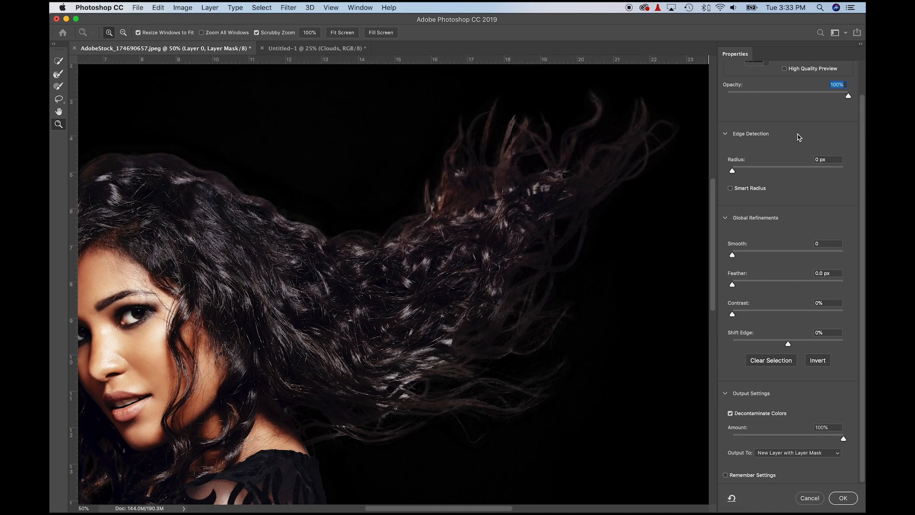
# Return to the Overlay view and compare the hair edges with Decontaminate Colors off and on.
pyautogui.scroll(2, 819, 138)
pyautogui.click(767, 92)
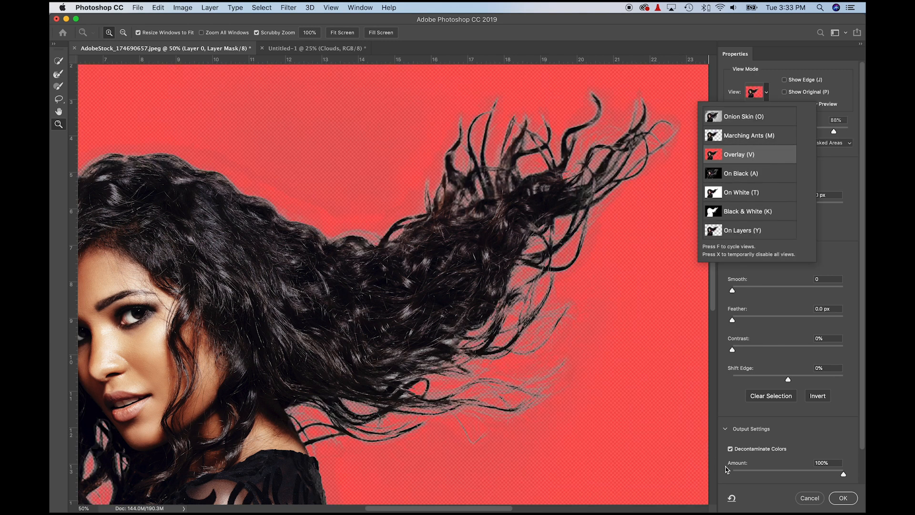
pyautogui.click(758, 436)
pyautogui.click(729, 449)
pyautogui.click(730, 450)
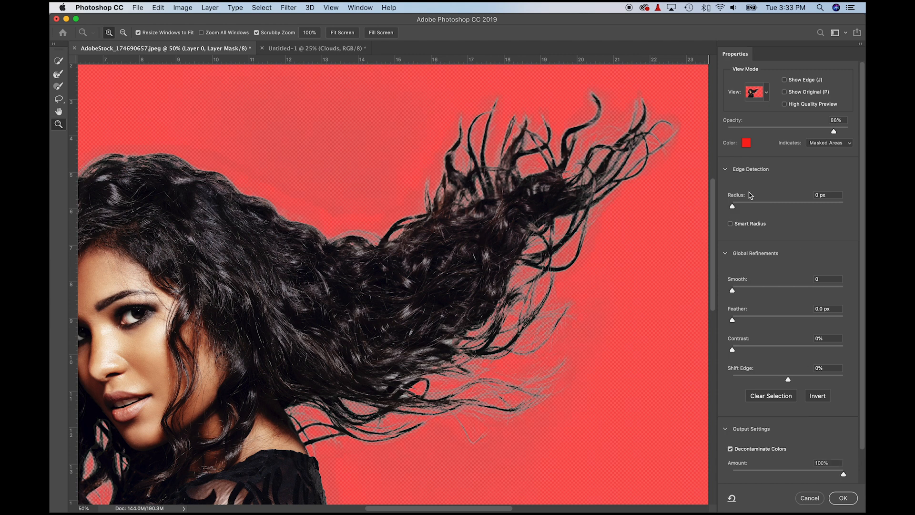
# Preview the cutout On White and output the refined result as a New Layer with Layer Mask.
pyautogui.click(768, 89)
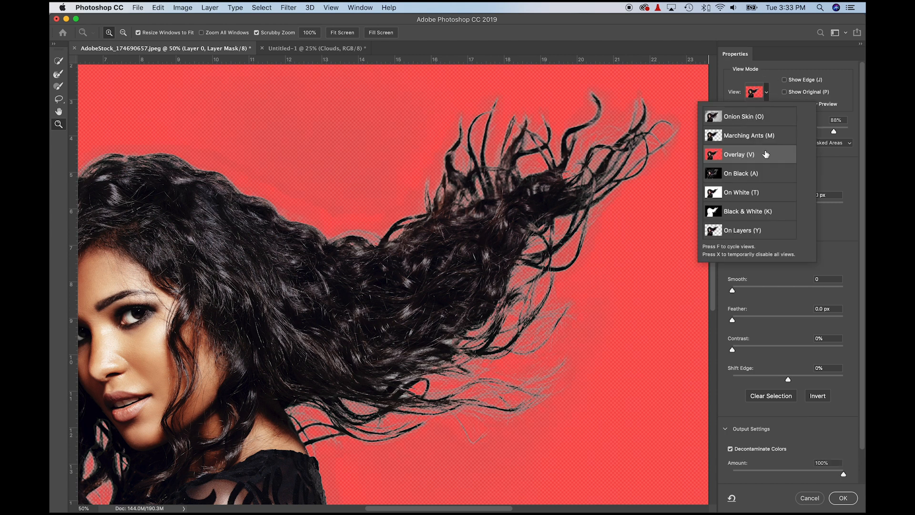
pyautogui.click(753, 194)
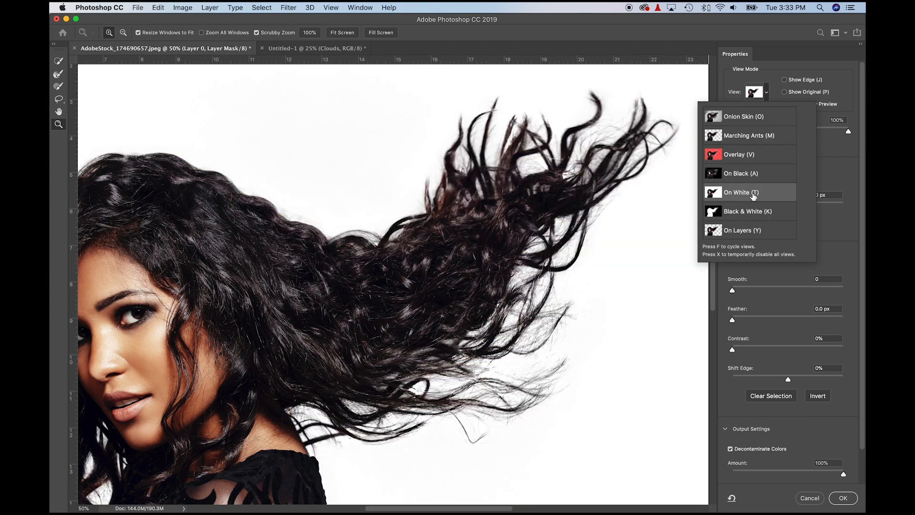
pyautogui.click(735, 88)
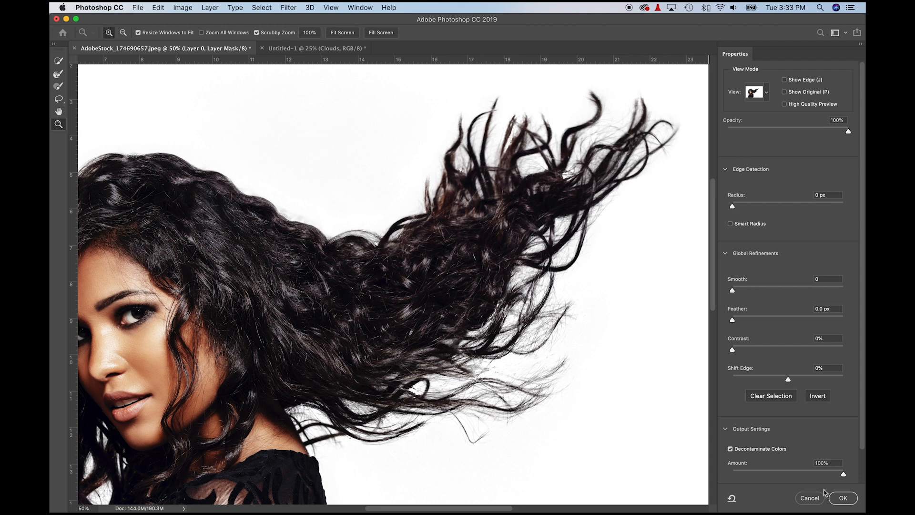
pyautogui.scroll(-2, 847, 427)
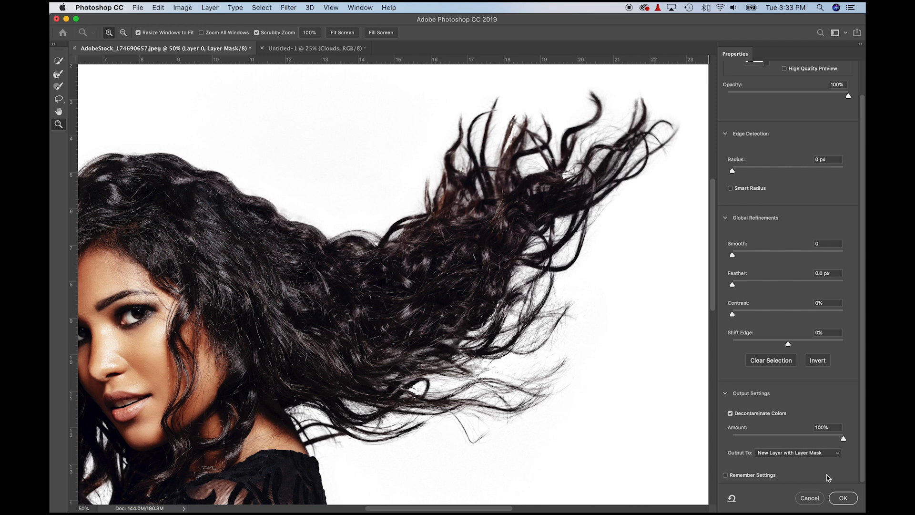
pyautogui.click(842, 497)
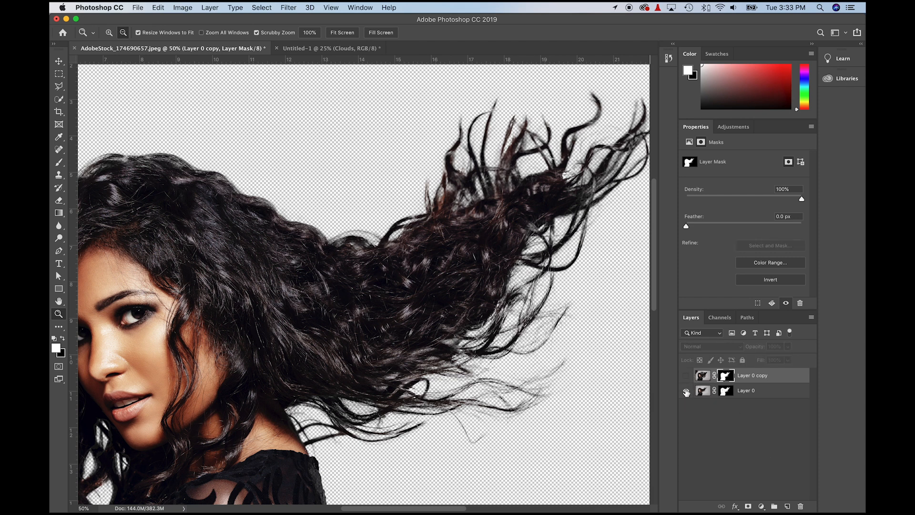
# Compare the decontaminated copy with the original Layer 0 by switching their visibility.
pyautogui.keyDown('alt'); pyautogui.click(686, 391); pyautogui.keyUp('alt')
pyautogui.keyDown('alt'); pyautogui.click(687, 376); pyautogui.keyUp('alt')
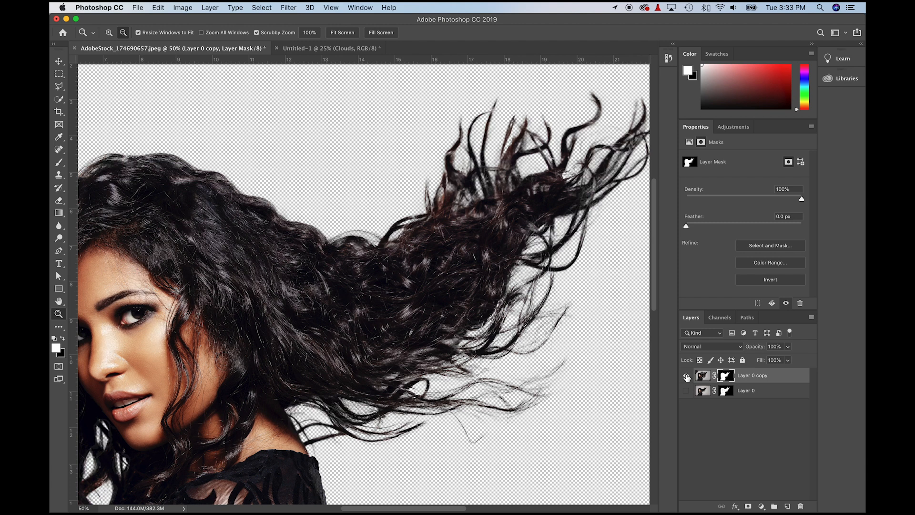
pyautogui.keyDown('alt'); pyautogui.click(687, 391); pyautogui.keyUp('alt')
pyautogui.keyDown('alt'); pyautogui.click(687, 377); pyautogui.keyUp('alt')
# Copy the masked Layer 0 copy of the woman into the Untitled-1 composite.
pyautogui.click(59, 74)
pyautogui.click(701, 380)
pyautogui.moveTo(700, 380); pyautogui.dragTo(353, 275)
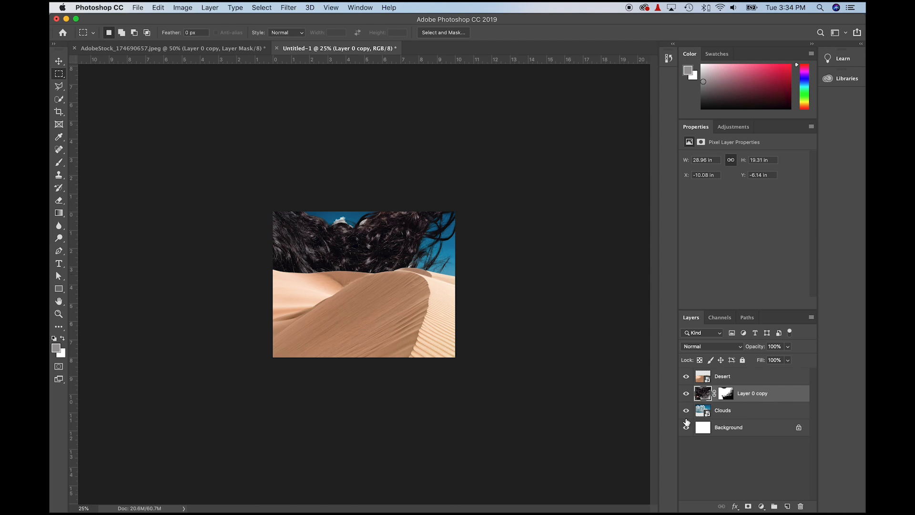
# Move the woman's layer above the Desert layer and convert it to a Smart Object.
pyautogui.moveTo(703, 395); pyautogui.dragTo(703, 372)
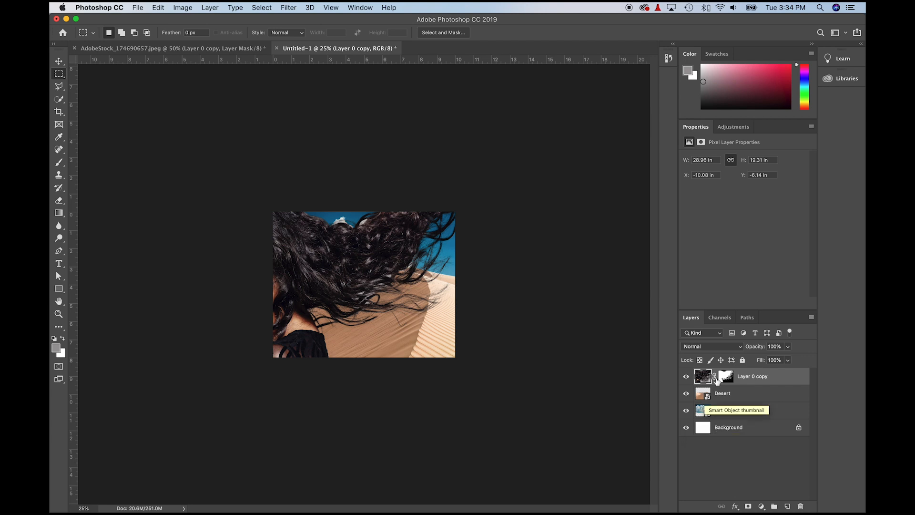
pyautogui.click(811, 317)
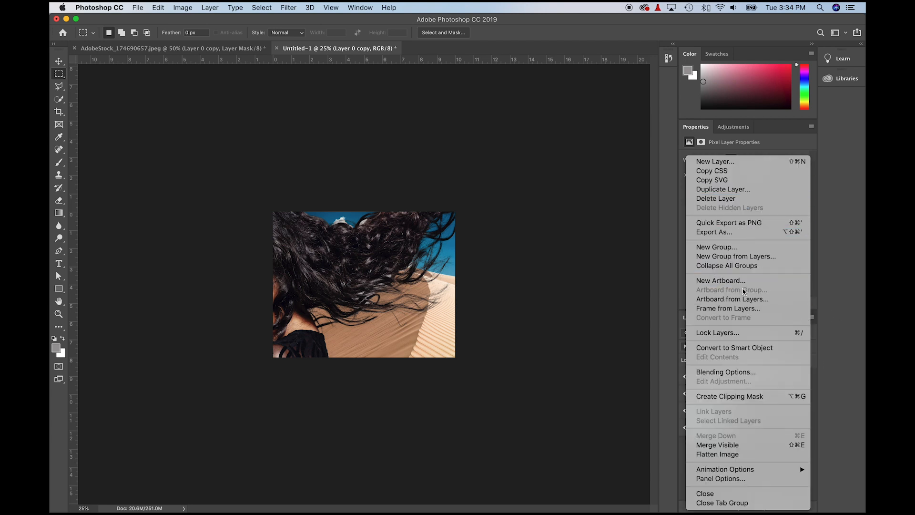
pyautogui.click(747, 347)
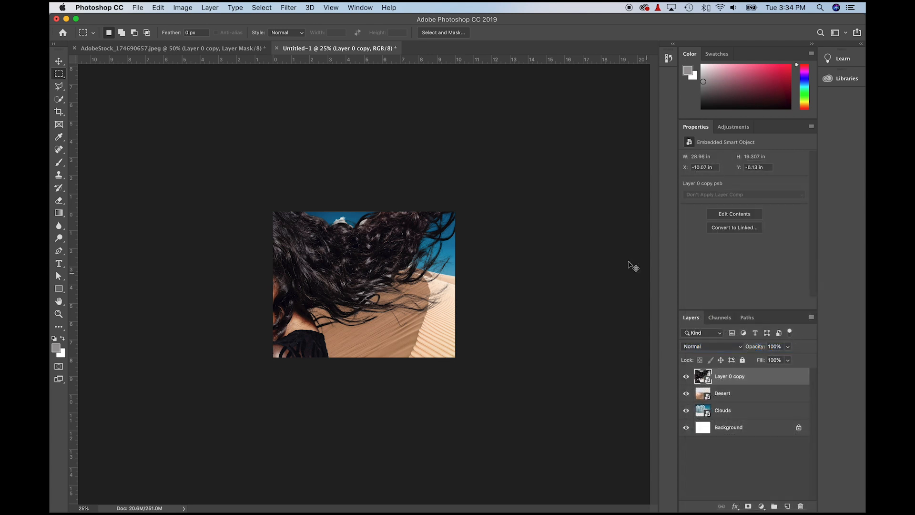
# Scale the woman's Smart Object to 45.5% and position her against the lower left part of the canvas.
pyautogui.press('super+t')
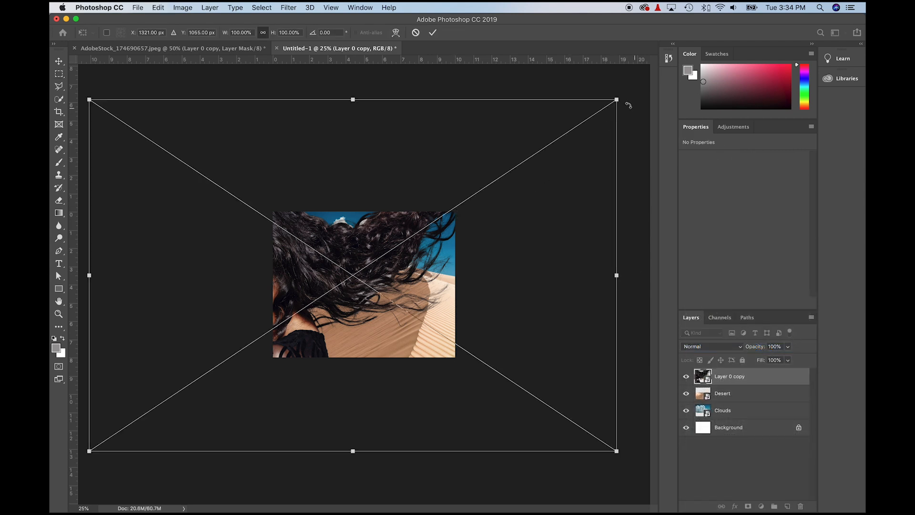
pyautogui.moveTo(618, 99); pyautogui.dragTo(470, 186)
pyautogui.moveTo(328, 336); pyautogui.dragTo(350, 338)
pyautogui.press('Return')
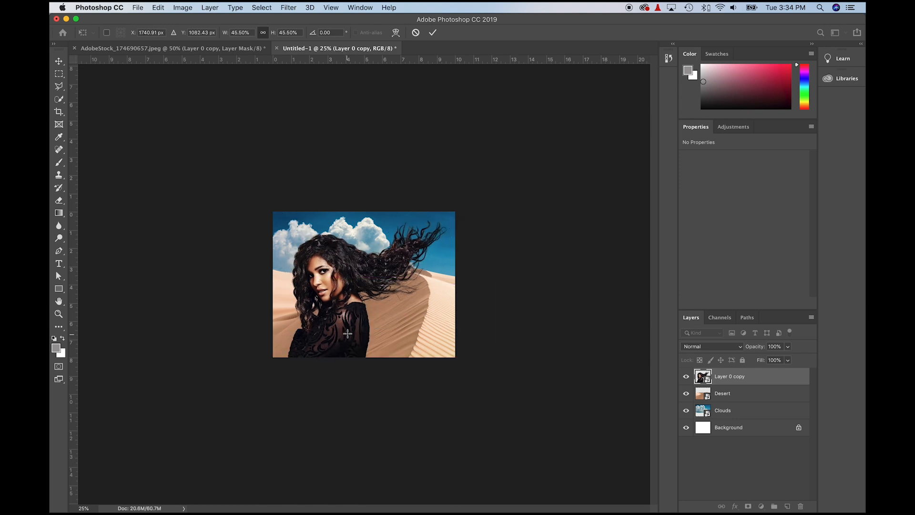
# Examine the woman's hair and face edges against the sky and dunes at 100% and 200% magnification.
pyautogui.doubleClick(59, 313)
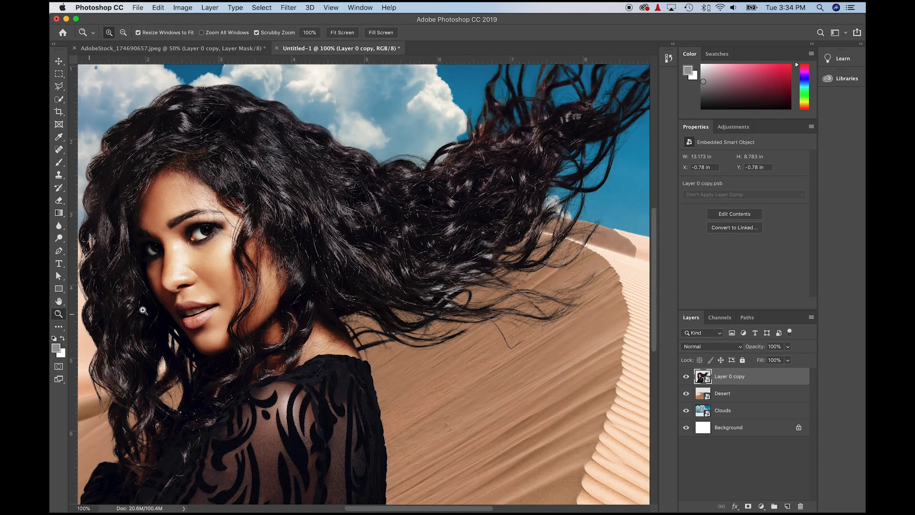
pyautogui.moveTo(404, 202); pyautogui.dragTo(481, 220)
pyautogui.moveTo(355, 317); pyautogui.dragTo(419, 271)
pyautogui.moveTo(483, 203); pyautogui.dragTo(382, 309)
pyautogui.moveTo(555, 255); pyautogui.dragTo(455, 266)
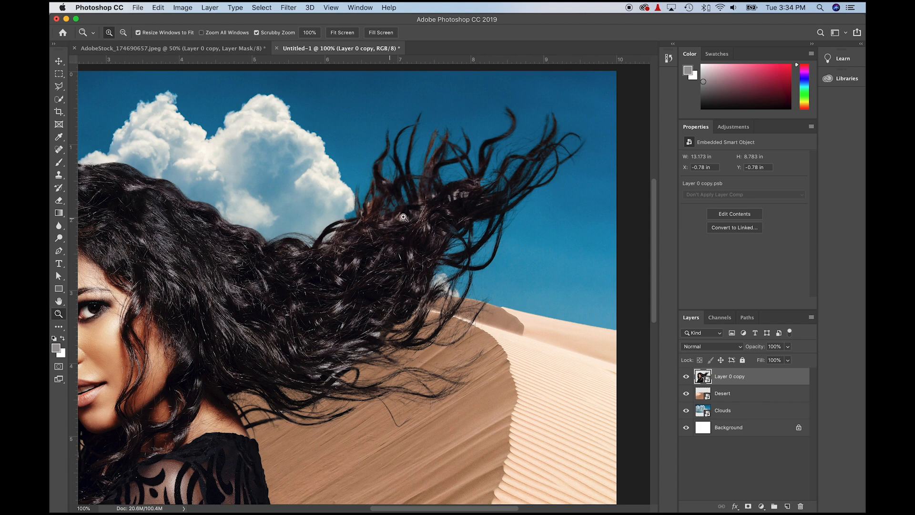
pyautogui.click(404, 218)
pyautogui.moveTo(309, 281); pyautogui.dragTo(574, 188)
pyautogui.moveTo(420, 232); pyautogui.dragTo(605, 263)
pyautogui.moveTo(462, 228); pyautogui.dragTo(450, 229)
pyautogui.keyDown('alt'); pyautogui.click(453, 230); pyautogui.keyUp('alt')
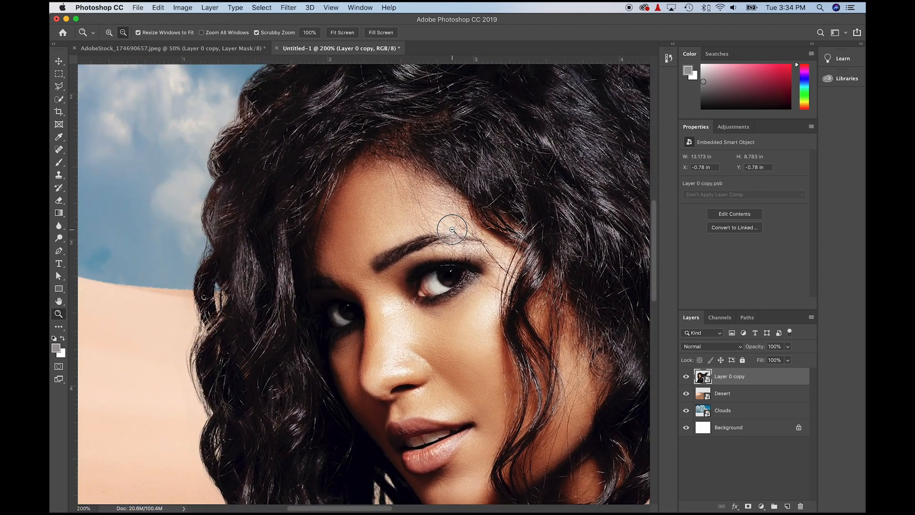
pyautogui.keyDown('alt'); pyautogui.click(452, 230); pyautogui.keyUp('alt')
pyautogui.keyDown('alt'); pyautogui.click(489, 230); pyautogui.keyUp('alt')
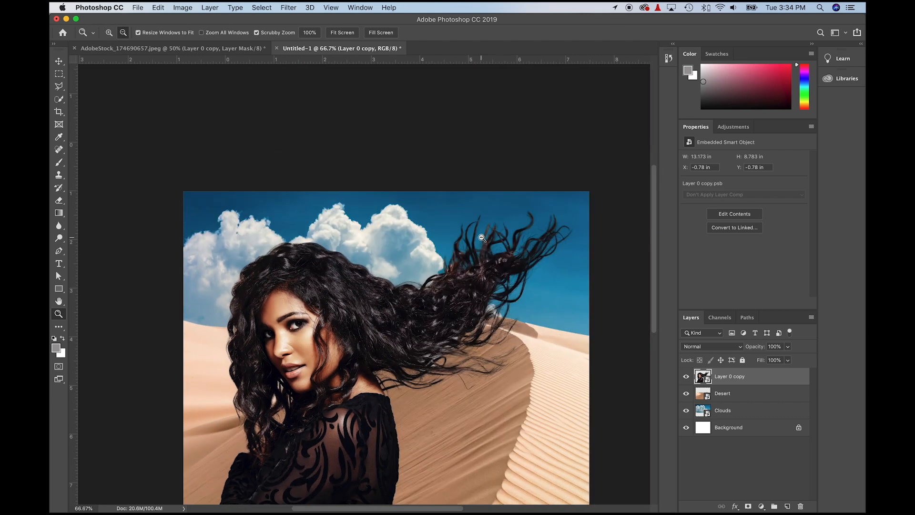
pyautogui.moveTo(464, 299); pyautogui.dragTo(472, 256)
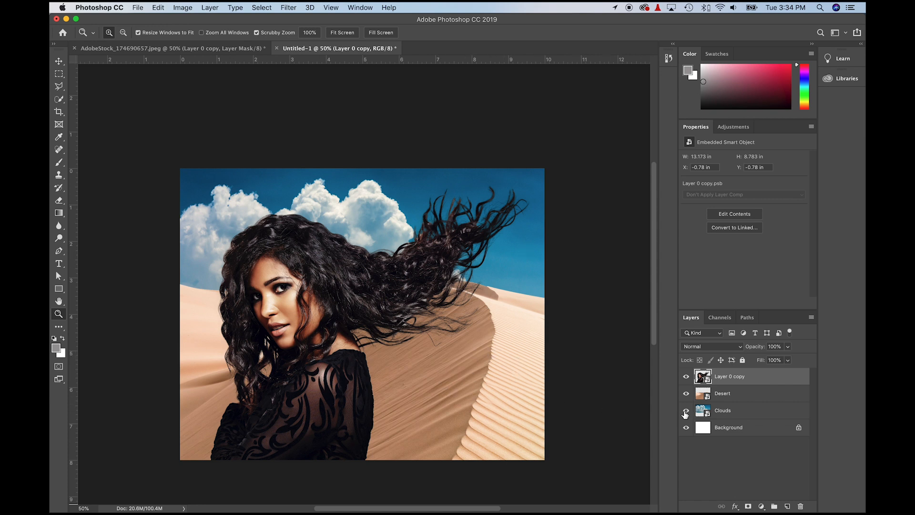
# Add a Levels adjustment clipped to the Desert layer, with shadow input 48 and midtone 0.84.
pyautogui.click(699, 392)
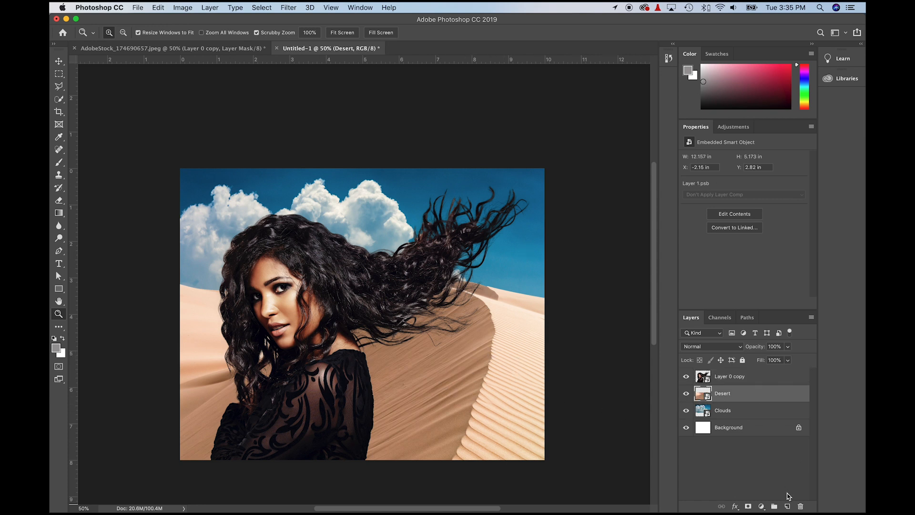
pyautogui.click(762, 507)
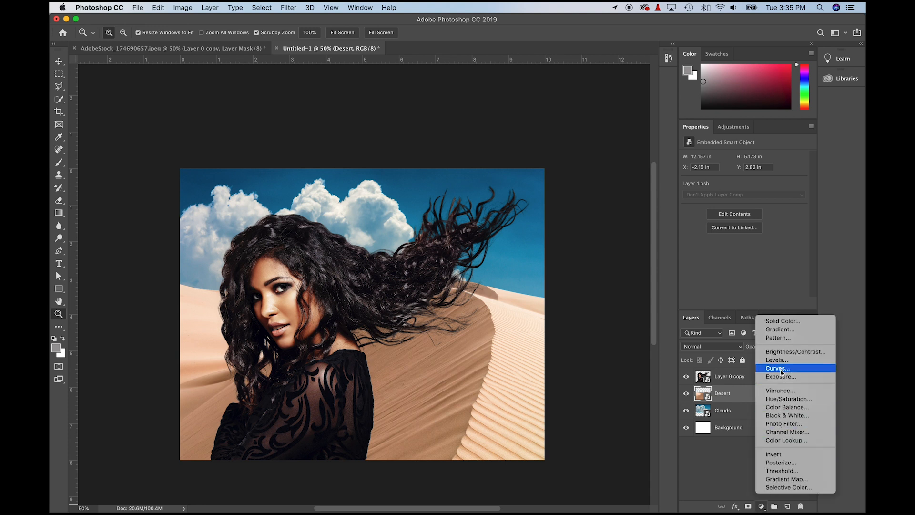
pyautogui.click(778, 360)
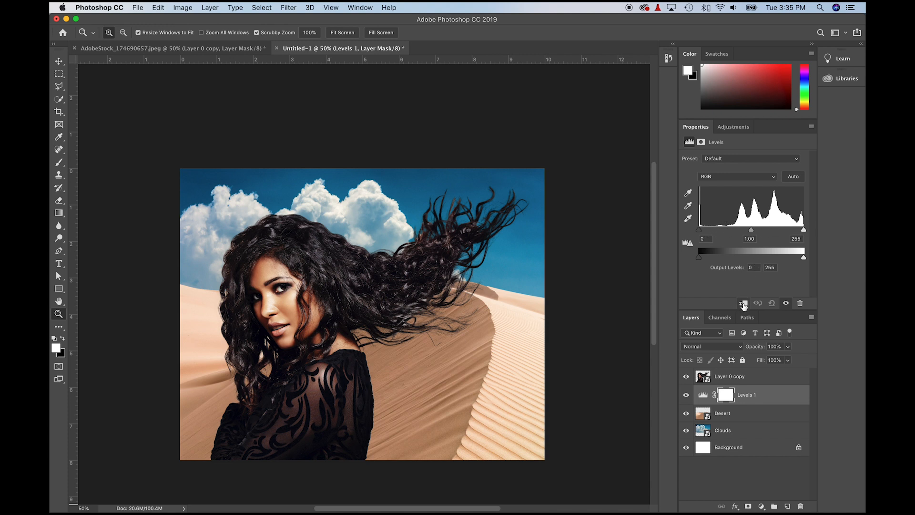
pyautogui.click(743, 304)
pyautogui.moveTo(700, 230); pyautogui.dragTo(720, 232)
pyautogui.click(737, 384)
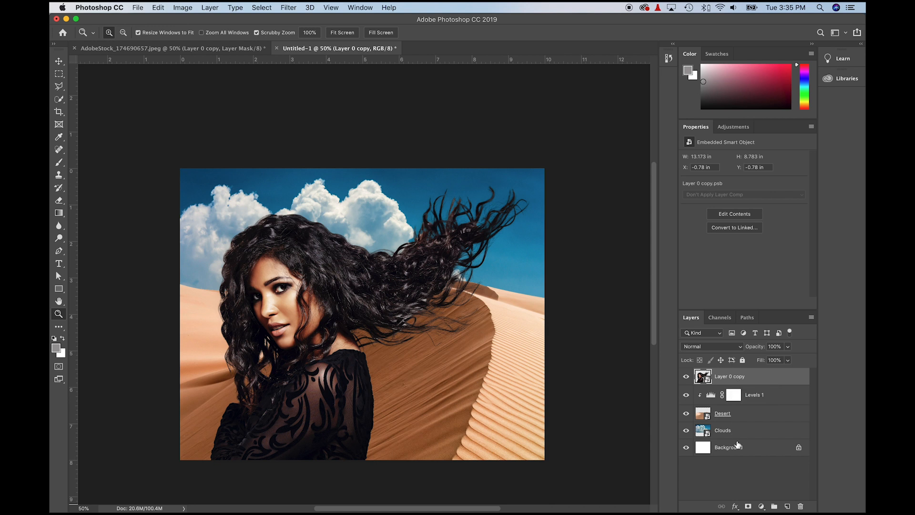
pyautogui.click(764, 506)
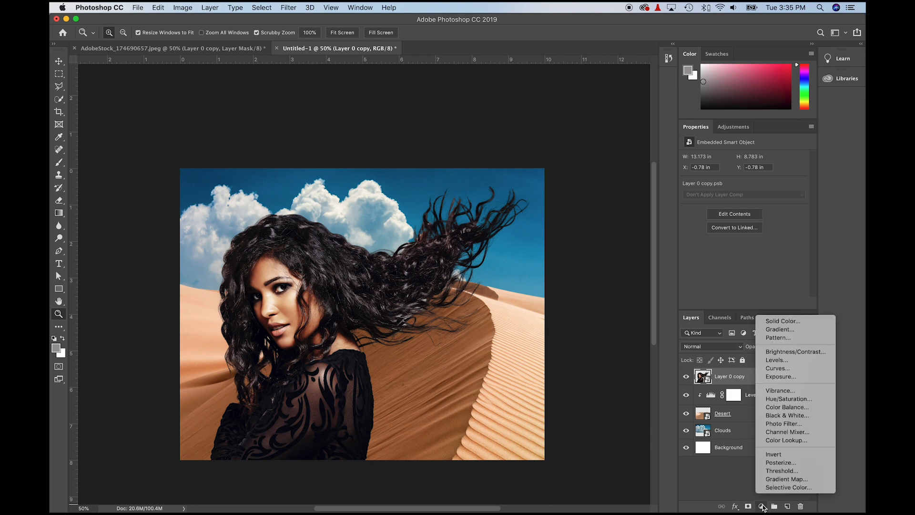
pyautogui.click(774, 425)
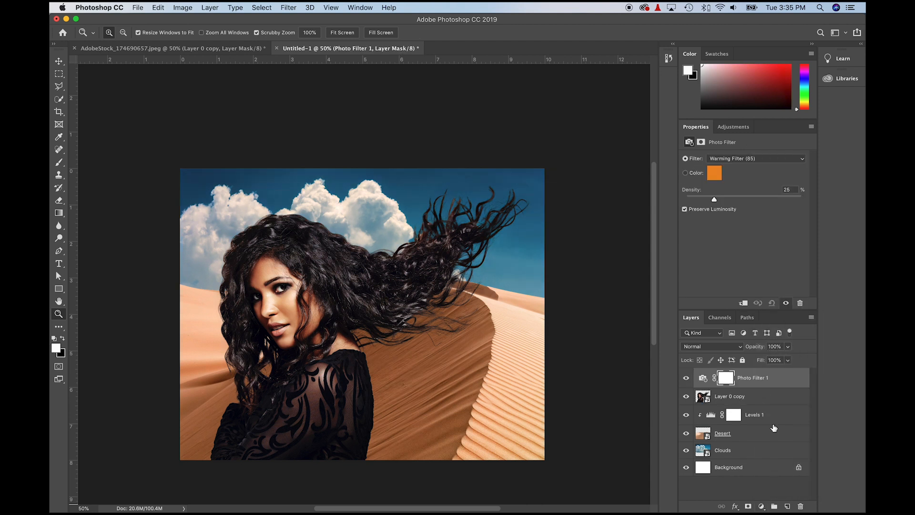
pyautogui.press('super+z')
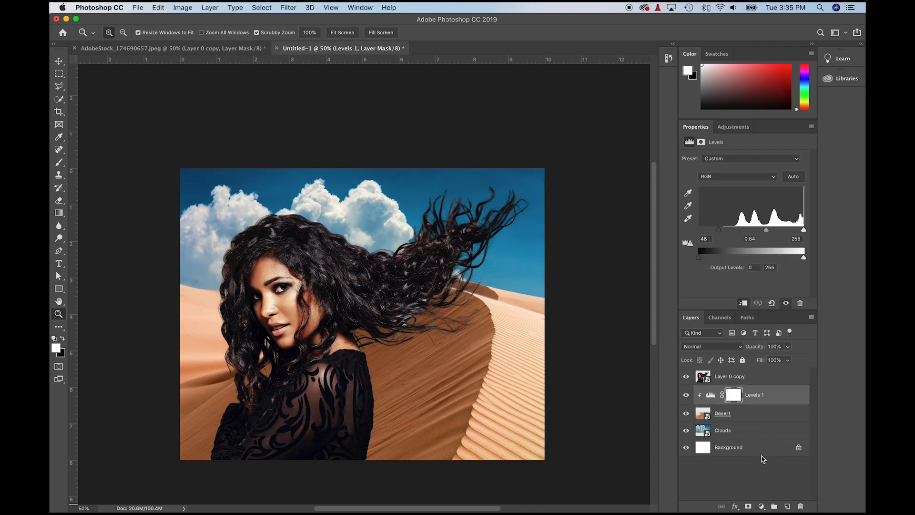
# Add a Gradient Map adjustment layer and move it above the woman's Layer 0 copy.
pyautogui.click(762, 506)
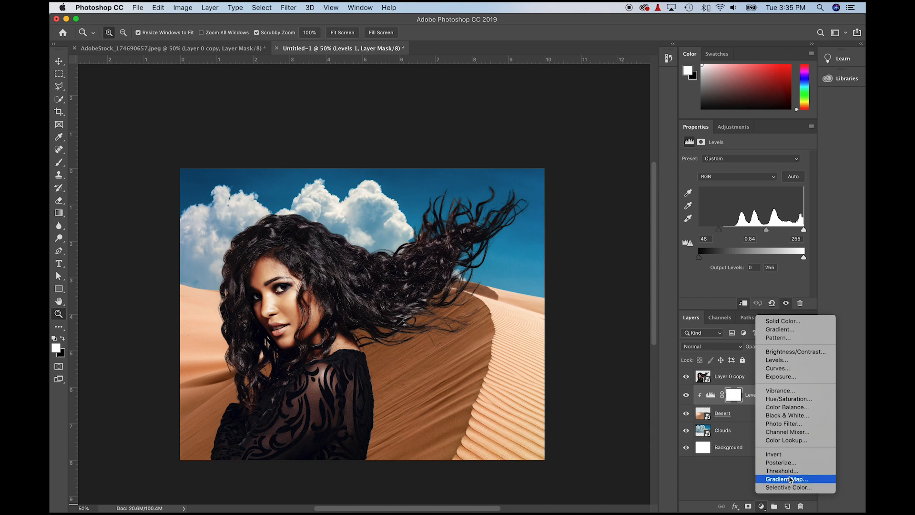
pyautogui.click(786, 479)
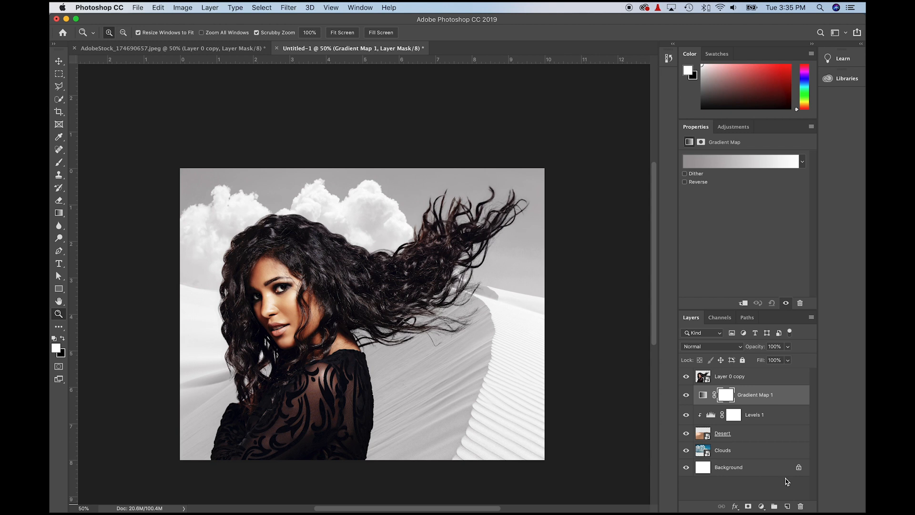
pyautogui.moveTo(705, 397); pyautogui.dragTo(732, 382)
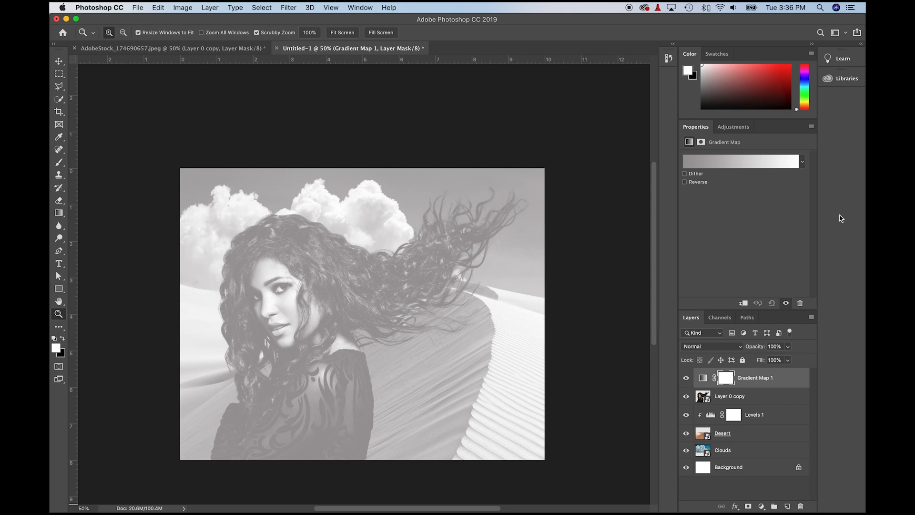
# Try several default gradient presets on the Gradient Map, ending with the black-to-white one.
pyautogui.click(803, 163)
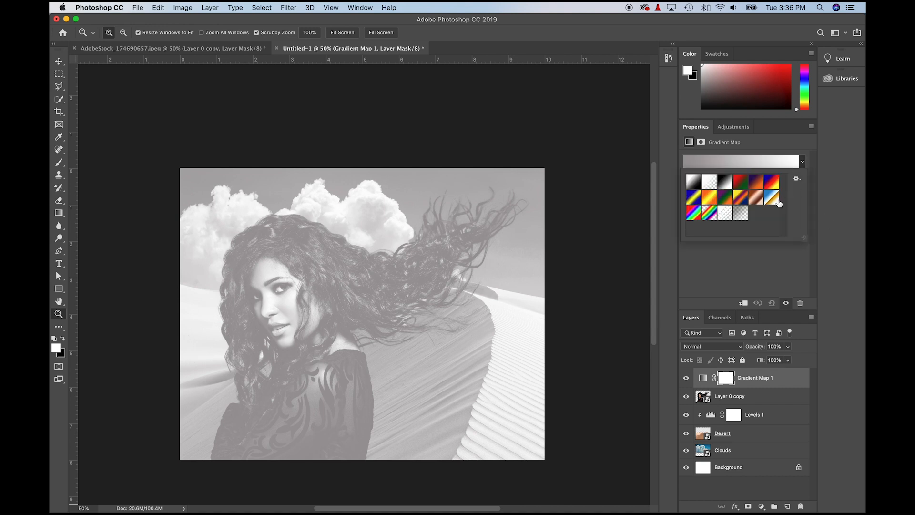
pyautogui.click(744, 200)
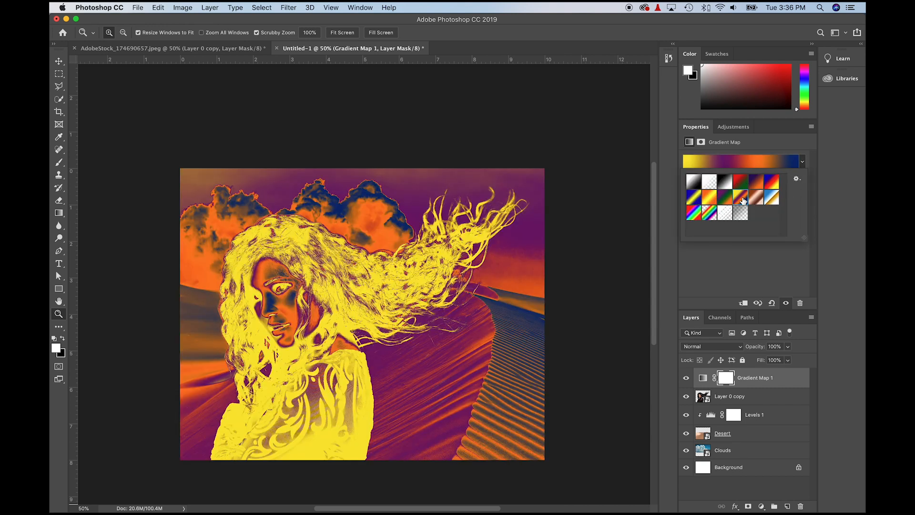
pyautogui.click(801, 166)
pyautogui.click(801, 168)
pyautogui.click(710, 183)
pyautogui.click(724, 182)
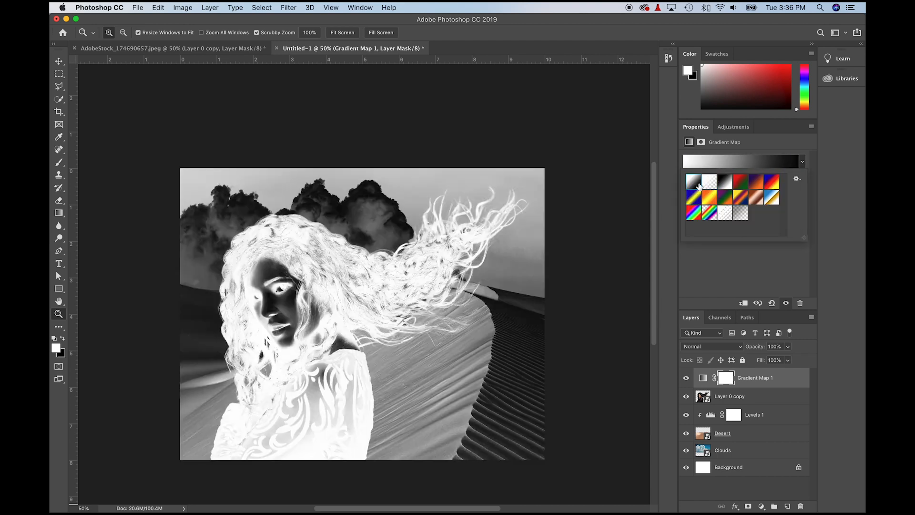
pyautogui.click(726, 187)
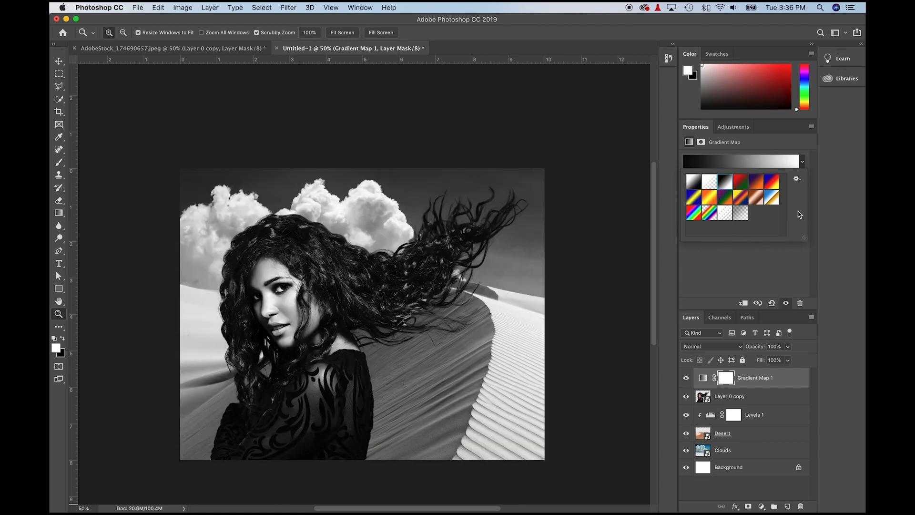
# Append the Photographic Toning gradients to the Gradient Map's preset collection.
pyautogui.click(797, 181)
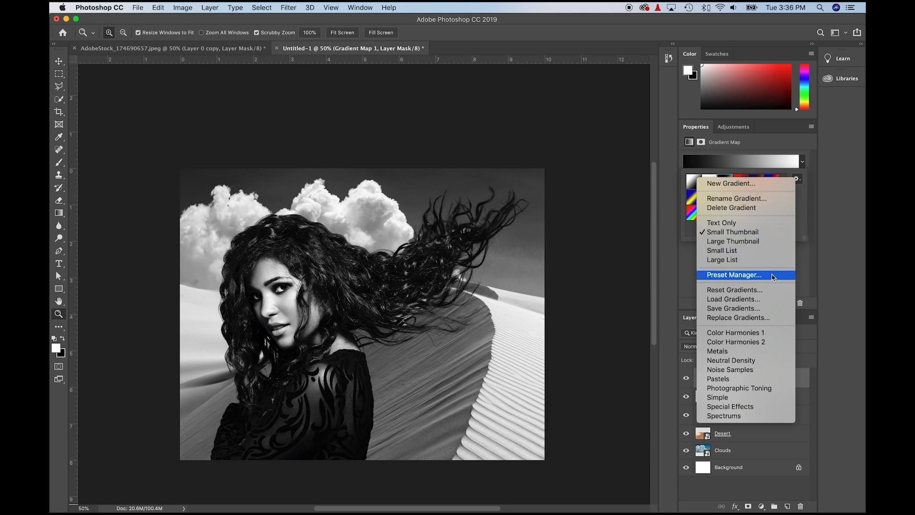
pyautogui.click(740, 389)
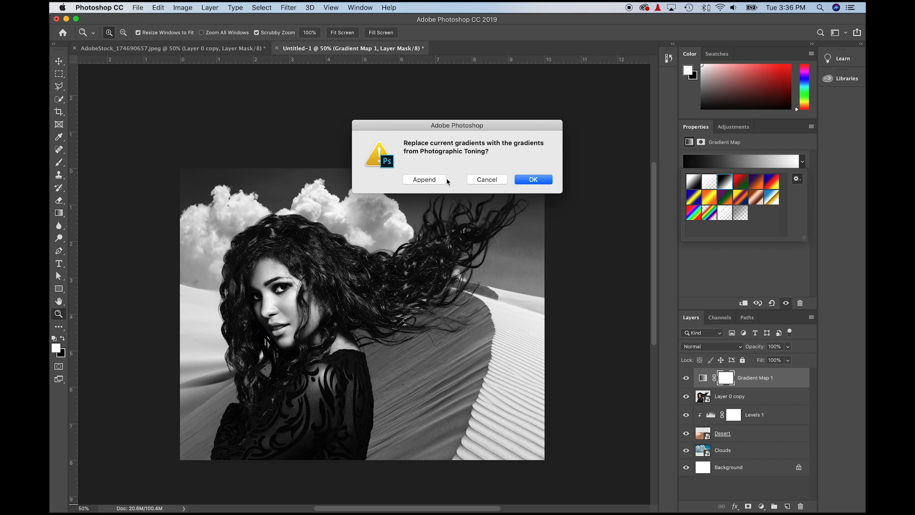
pyautogui.click(438, 183)
# Compare toned gradients on the Gradient Map and apply the muted dark-blue-to-tan one.
pyautogui.scroll(-2, 757, 204)
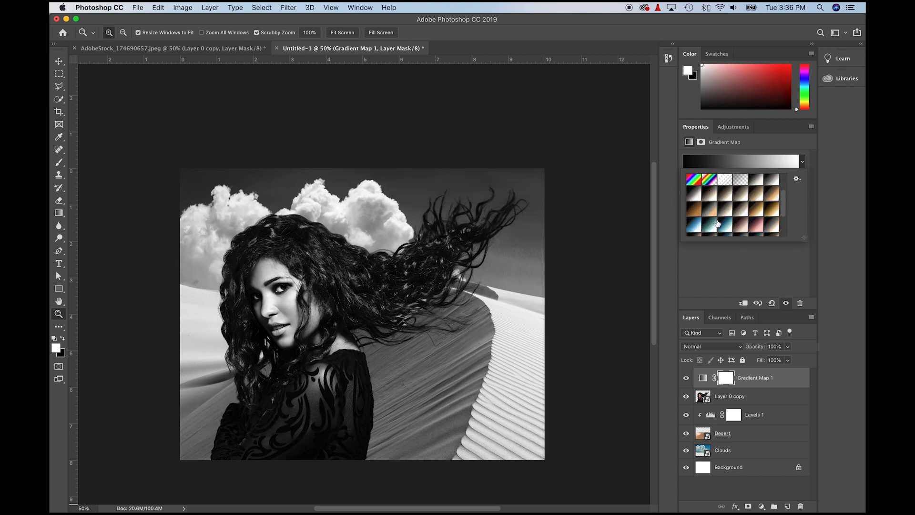
pyautogui.scroll(-2, 726, 213)
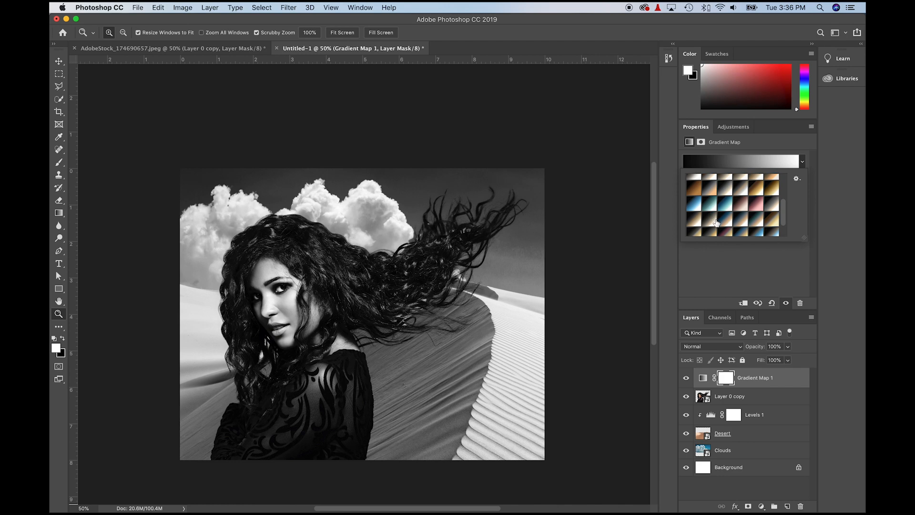
pyautogui.click(727, 221)
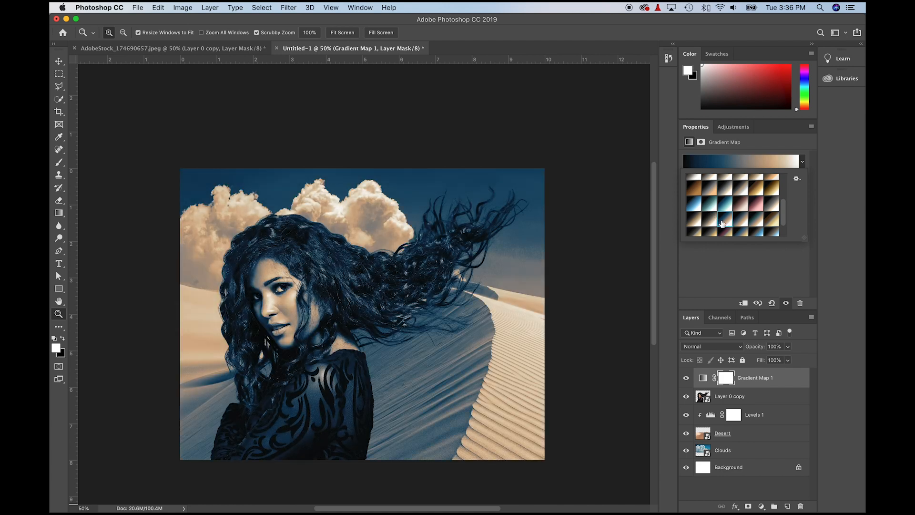
pyautogui.click(713, 220)
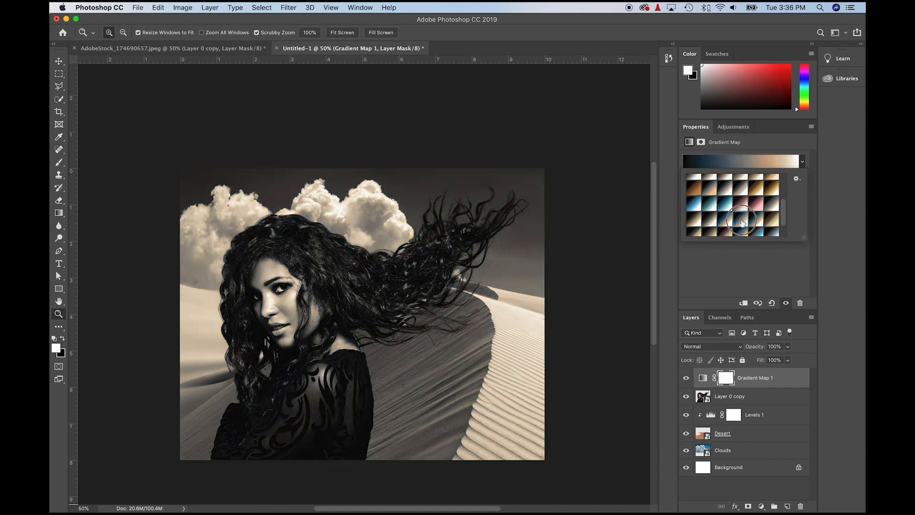
pyautogui.click(742, 222)
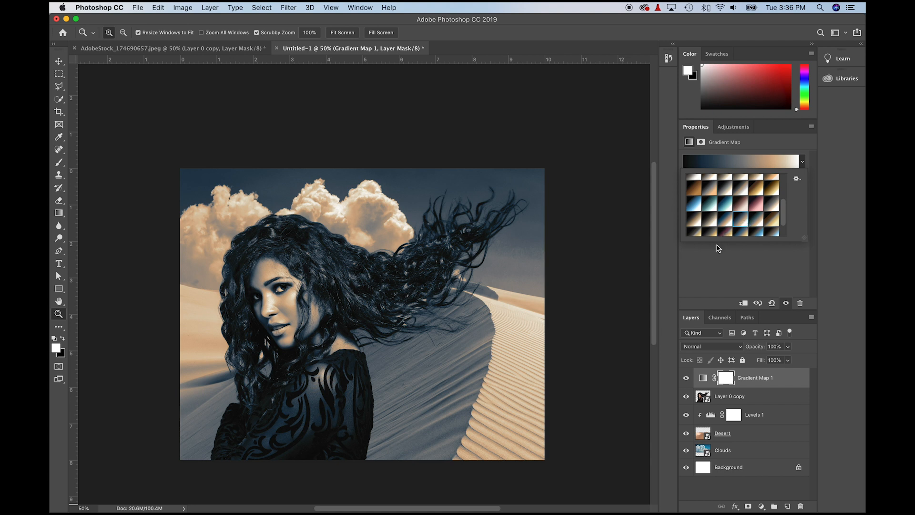
# Set the Gradient Map layer's opacity to 55% and its blend mode to Darken.
pyautogui.click(759, 351)
pyautogui.moveTo(759, 351); pyautogui.dragTo(734, 351)
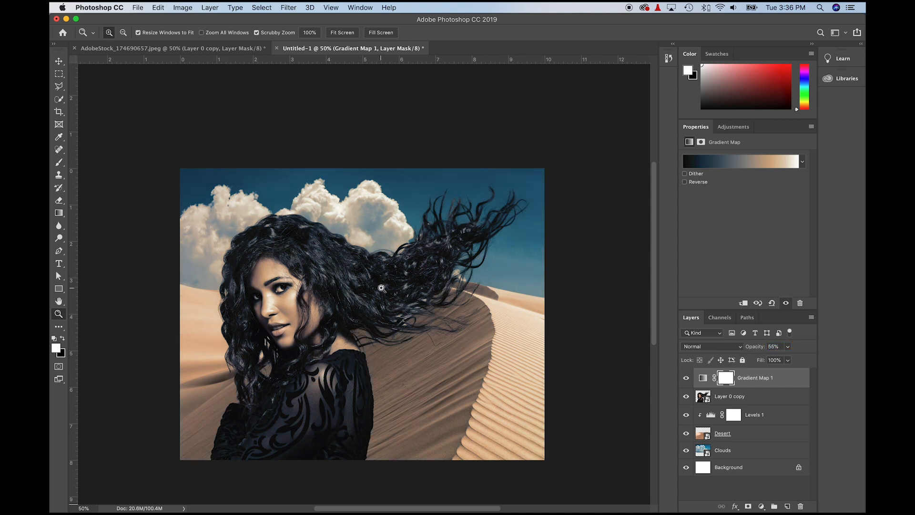
pyautogui.click(741, 347)
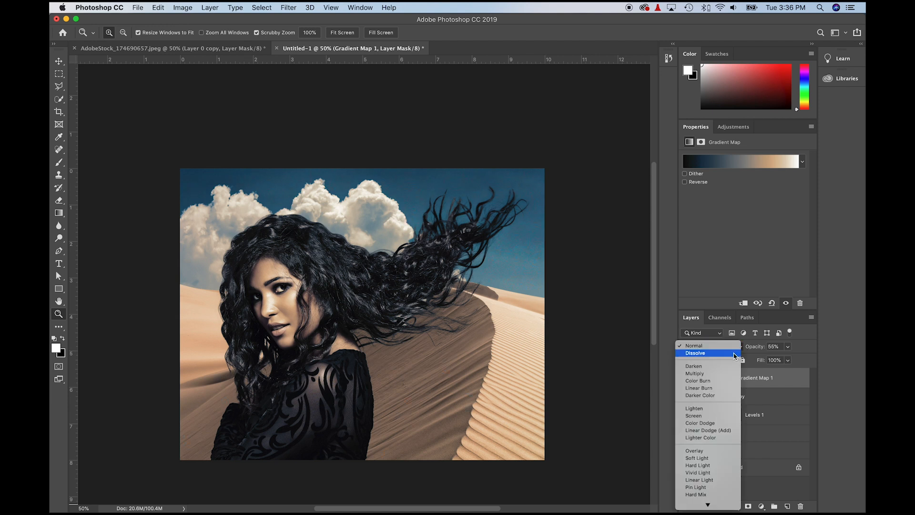
pyautogui.click(729, 366)
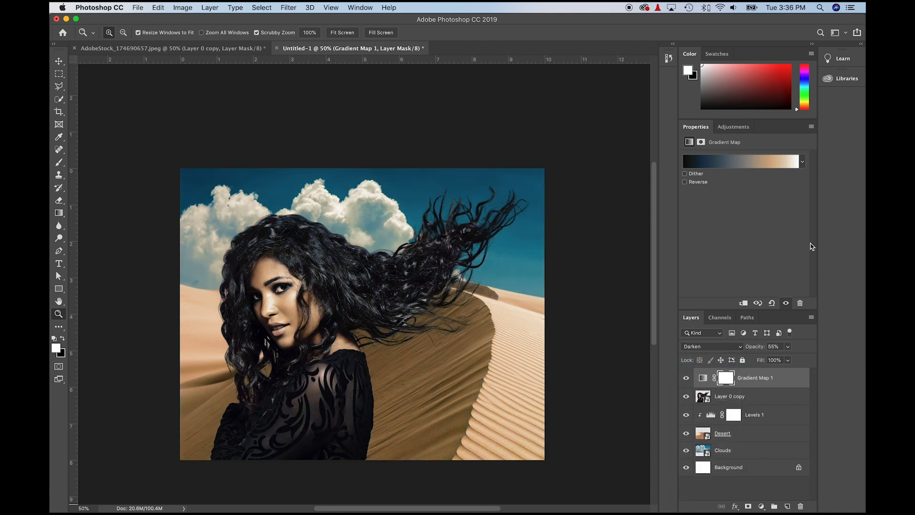
# Set the Gradient Map layer to Soft Light and compare the image with and without it.
pyautogui.click(732, 347)
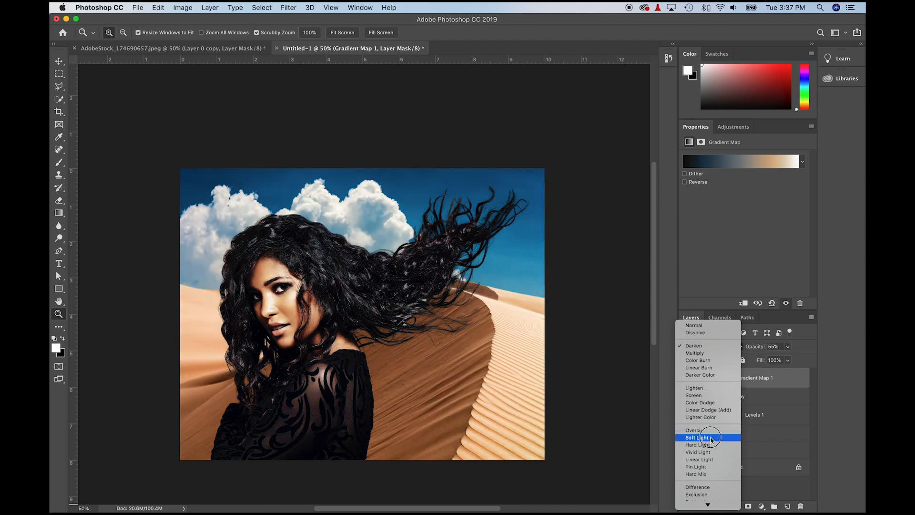
pyautogui.click(711, 438)
pyautogui.click(687, 378)
pyautogui.click(686, 378)
pyautogui.click(686, 378)
pyautogui.click(687, 379)
# Set the Gradient Map layer to Multiply at 21% opacity and compare the image with and without it.
pyautogui.click(711, 347)
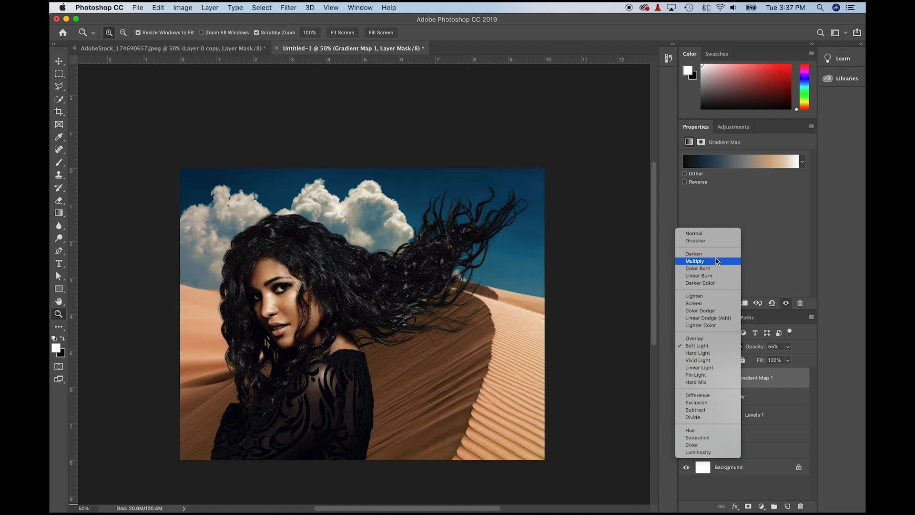
pyautogui.click(717, 261)
pyautogui.moveTo(758, 348); pyautogui.dragTo(741, 350)
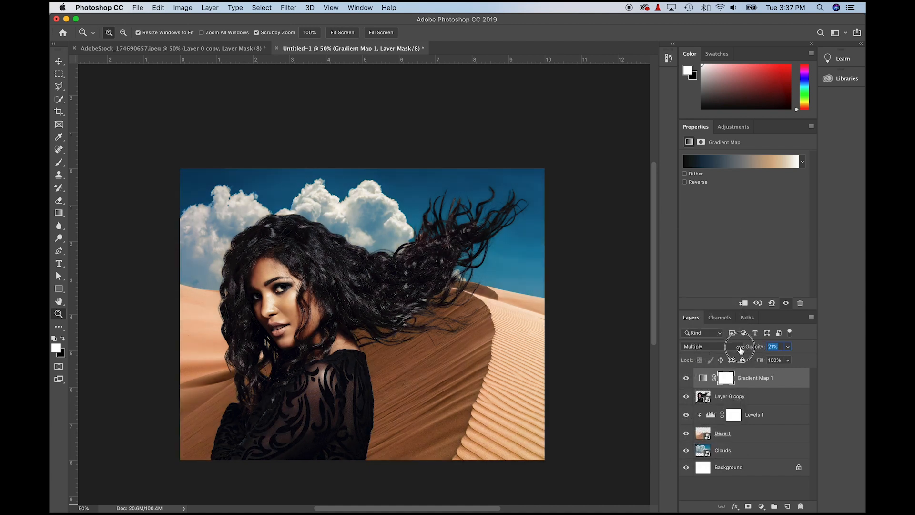
pyautogui.click(686, 378)
pyautogui.click(687, 378)
pyautogui.click(686, 378)
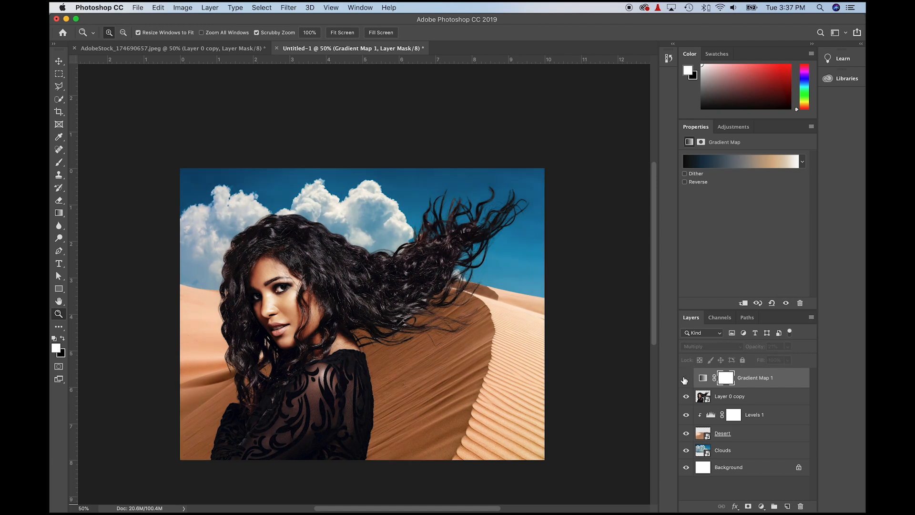
pyautogui.click(686, 378)
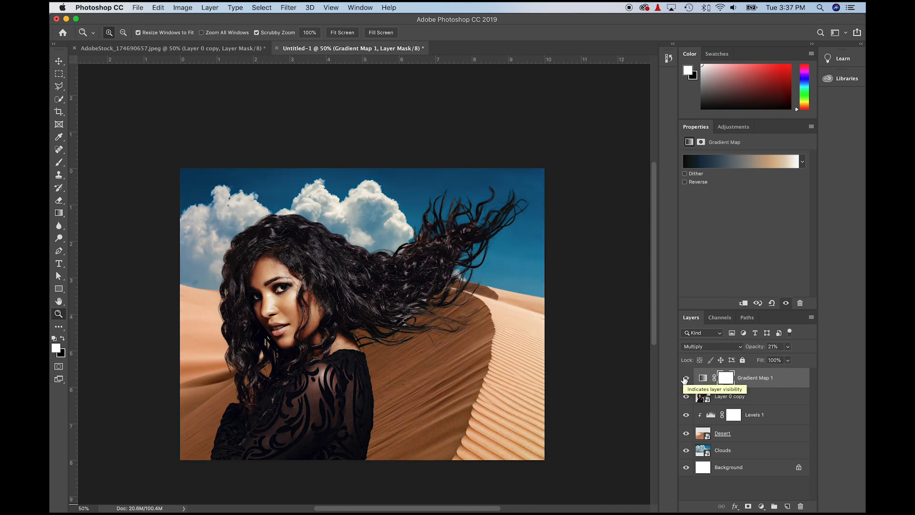
# Set the Gradient Map layer's blend mode to Linear Burn and its opacity to 16%.
pyautogui.click(702, 348)
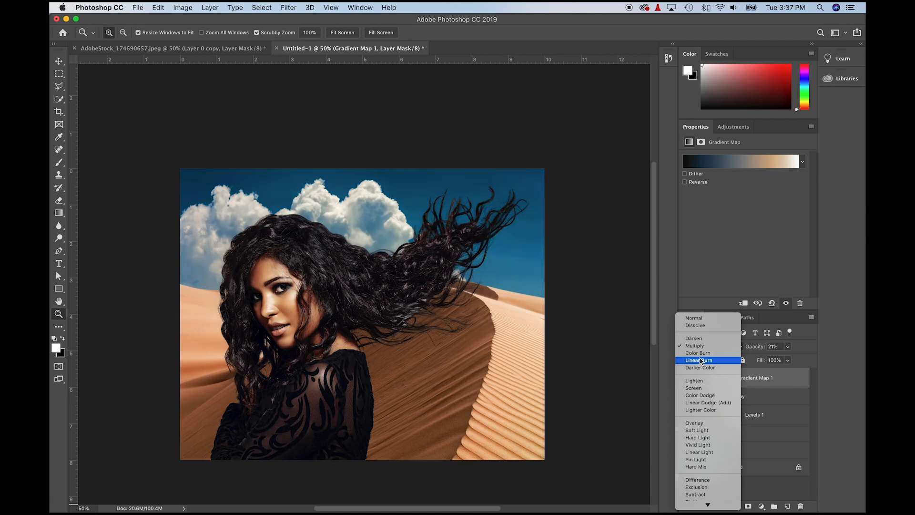
pyautogui.click(701, 361)
pyautogui.moveTo(760, 350); pyautogui.dragTo(757, 351)
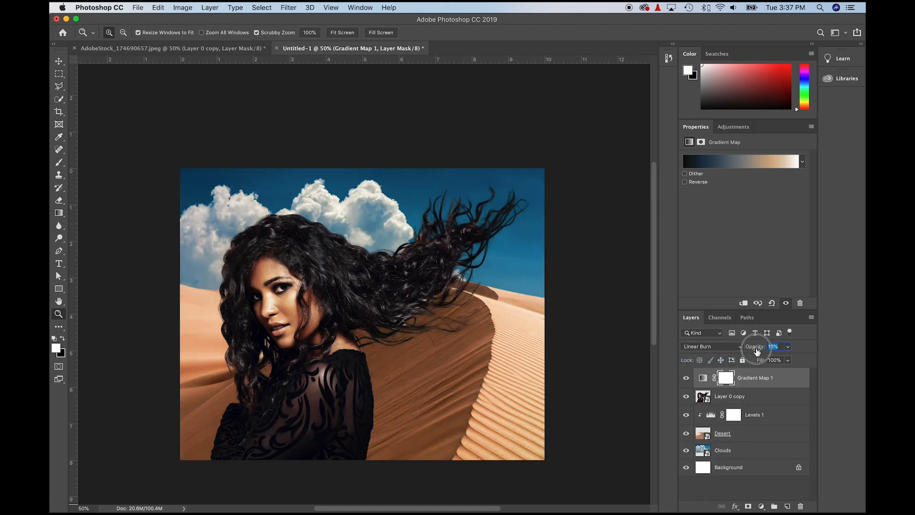
pyautogui.click(319, 331)
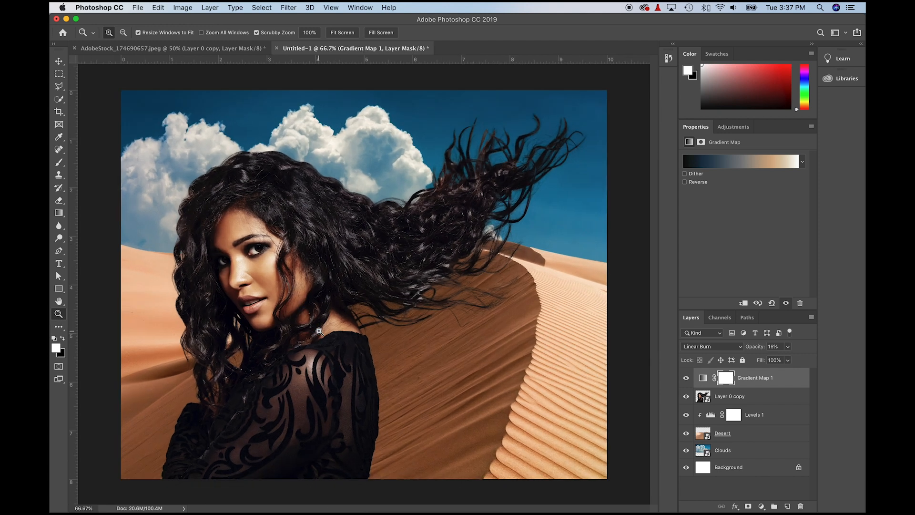